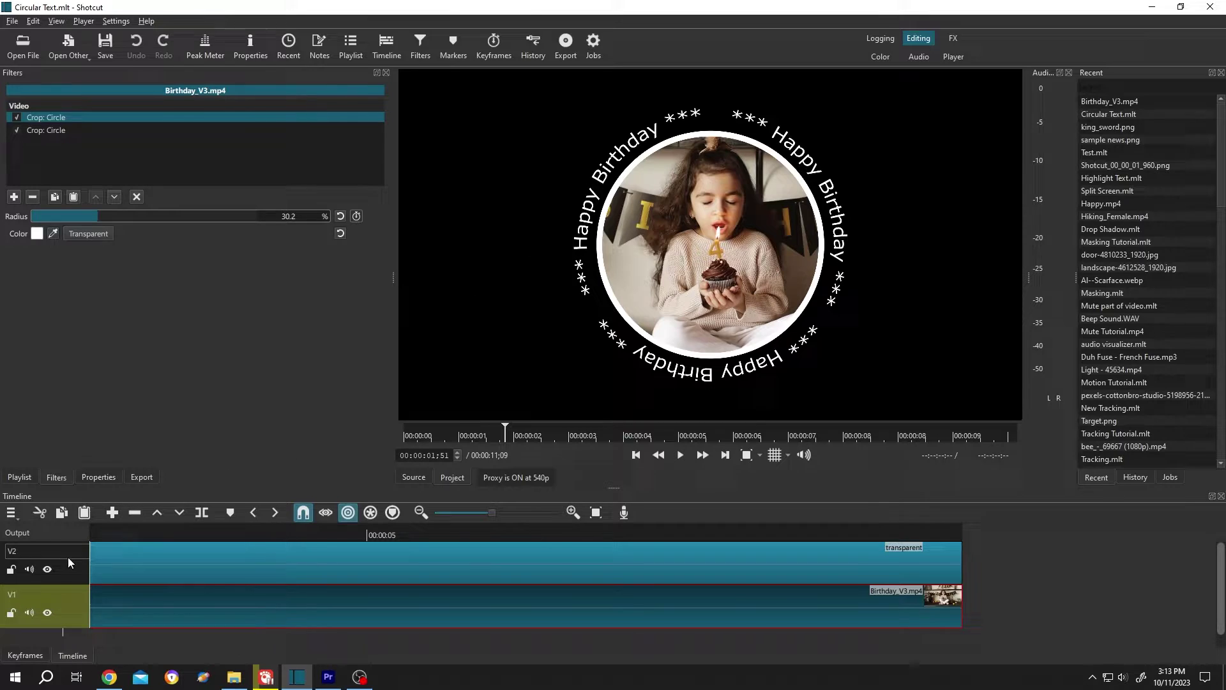
# Step: Hide the circular-text V2 track and insert a new V3 video track above it
pyautogui.click(46, 569)
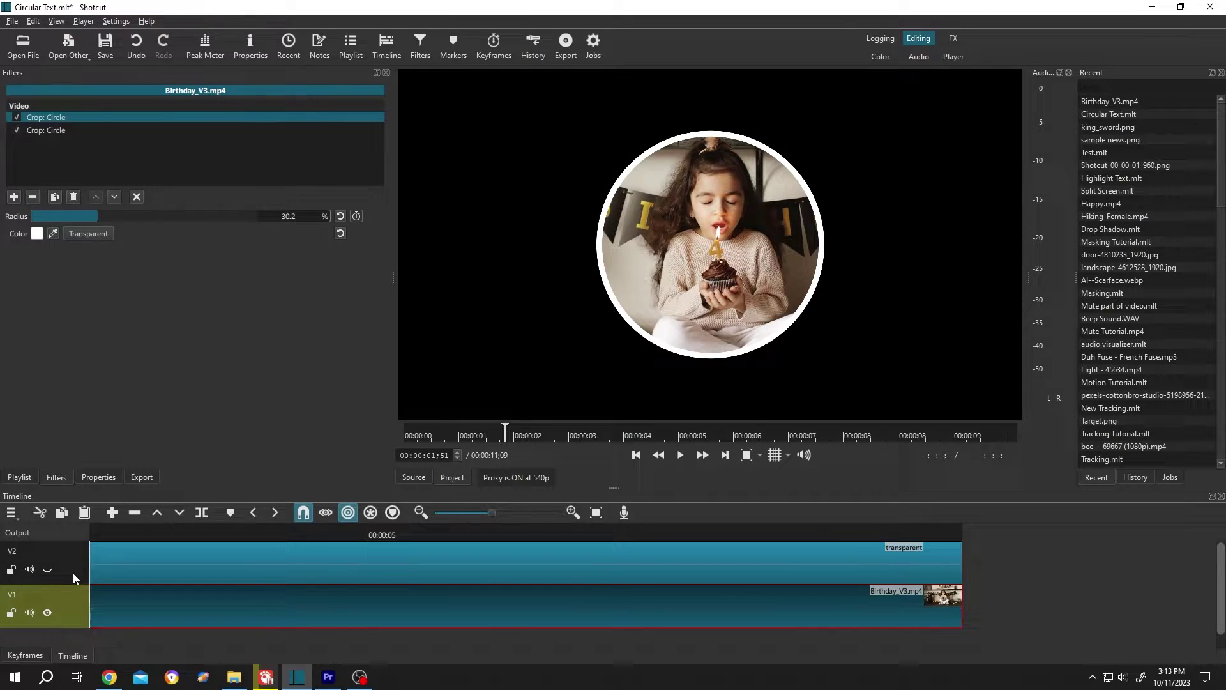
pyautogui.rightClick(73, 573)
pyautogui.moveTo(119, 581)
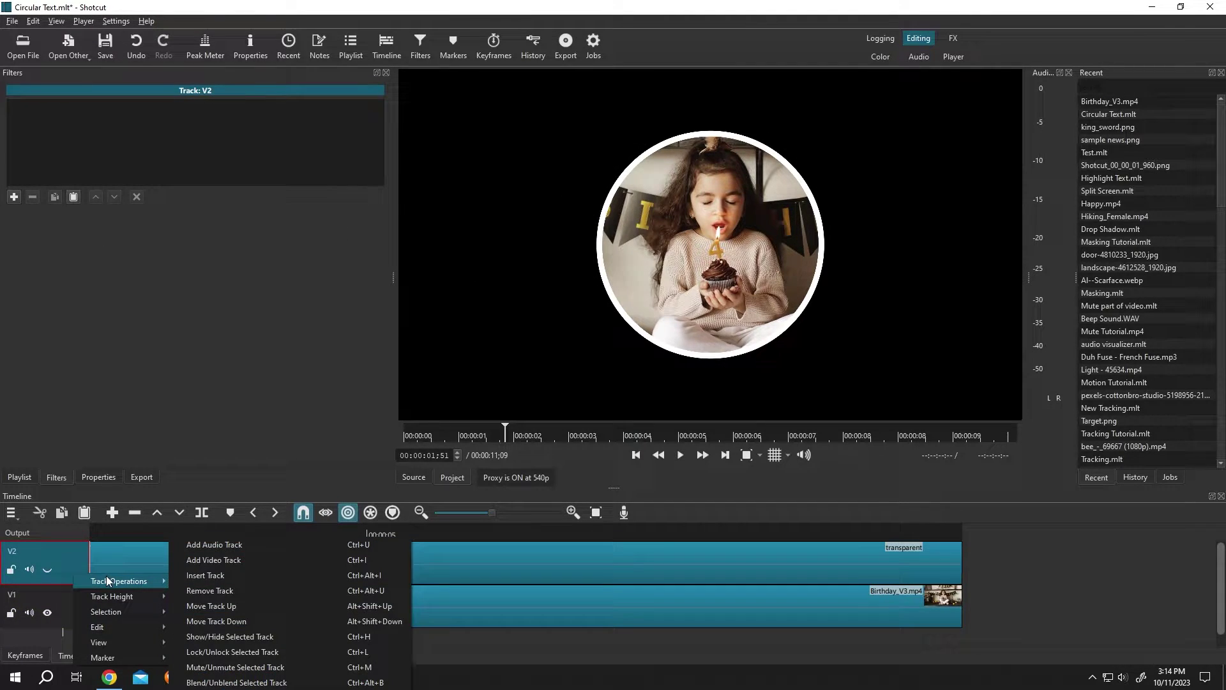
pyautogui.click(202, 575)
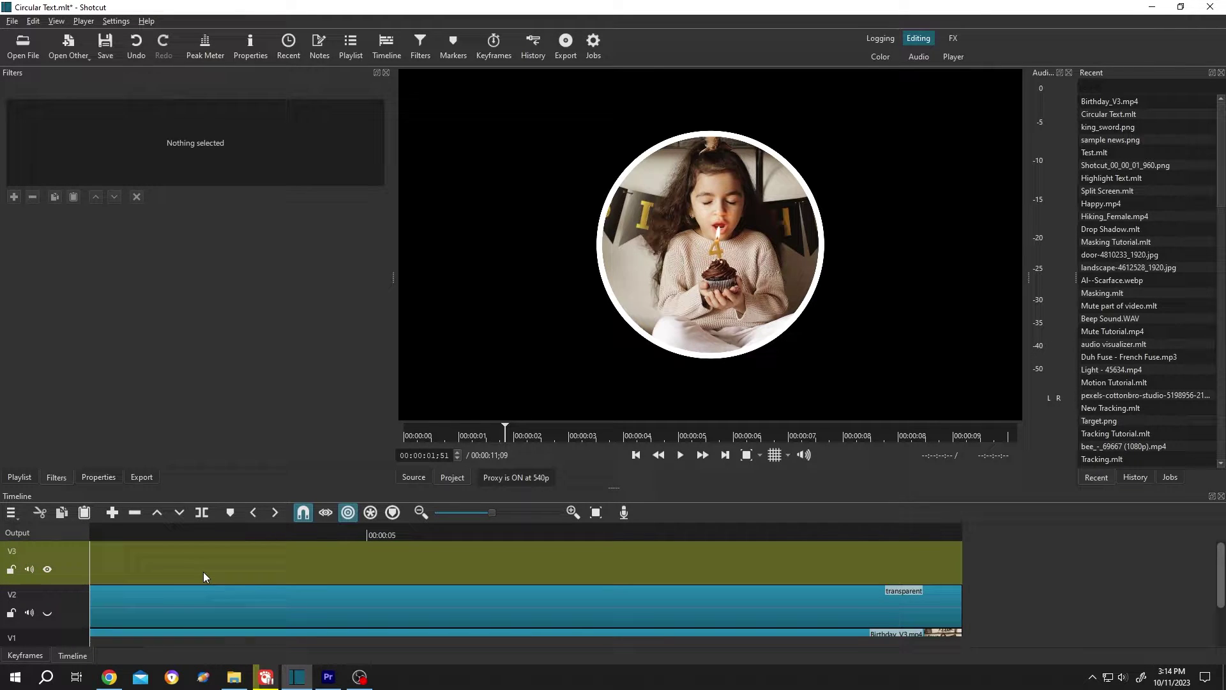
# Step: Create a transparent Text clip, drop it on V3, and stretch it to the timeline end
pyautogui.click(78, 47)
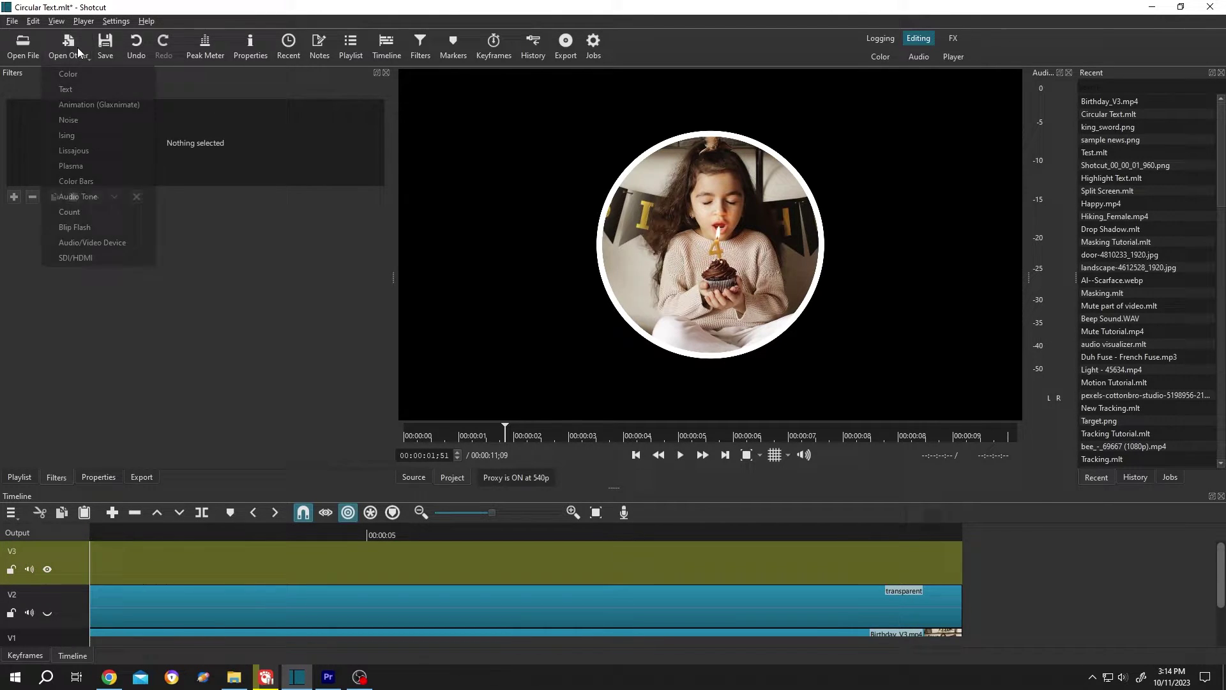
pyautogui.click(70, 86)
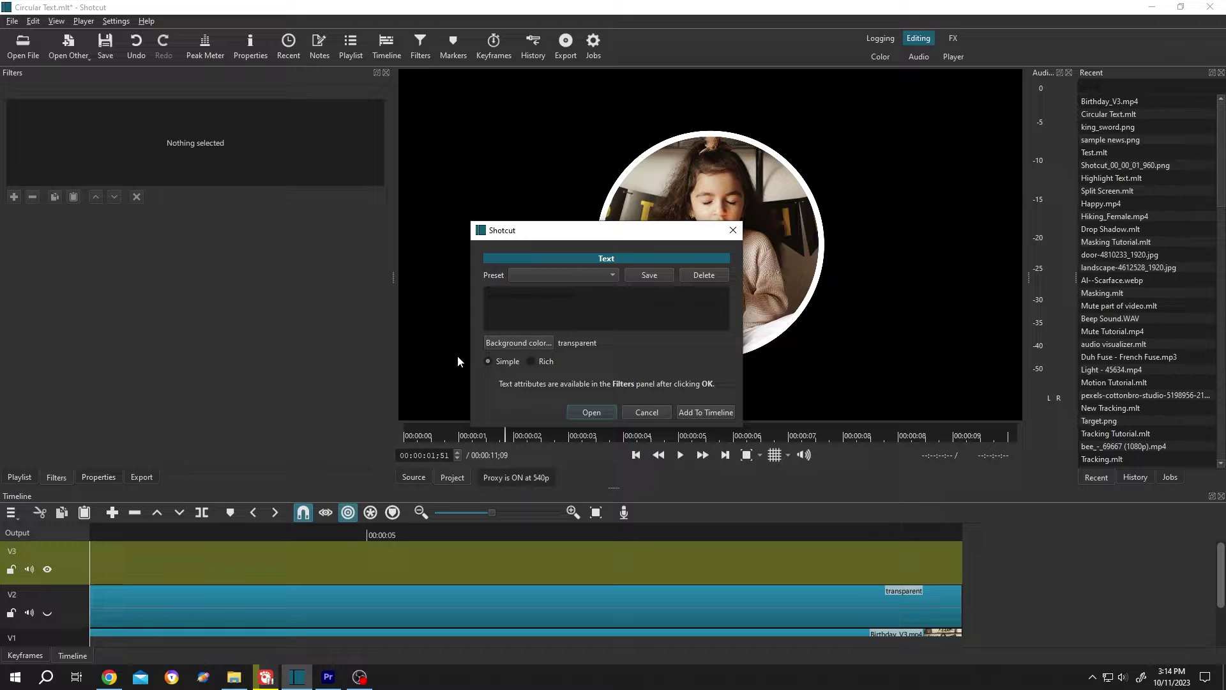
pyautogui.click(598, 413)
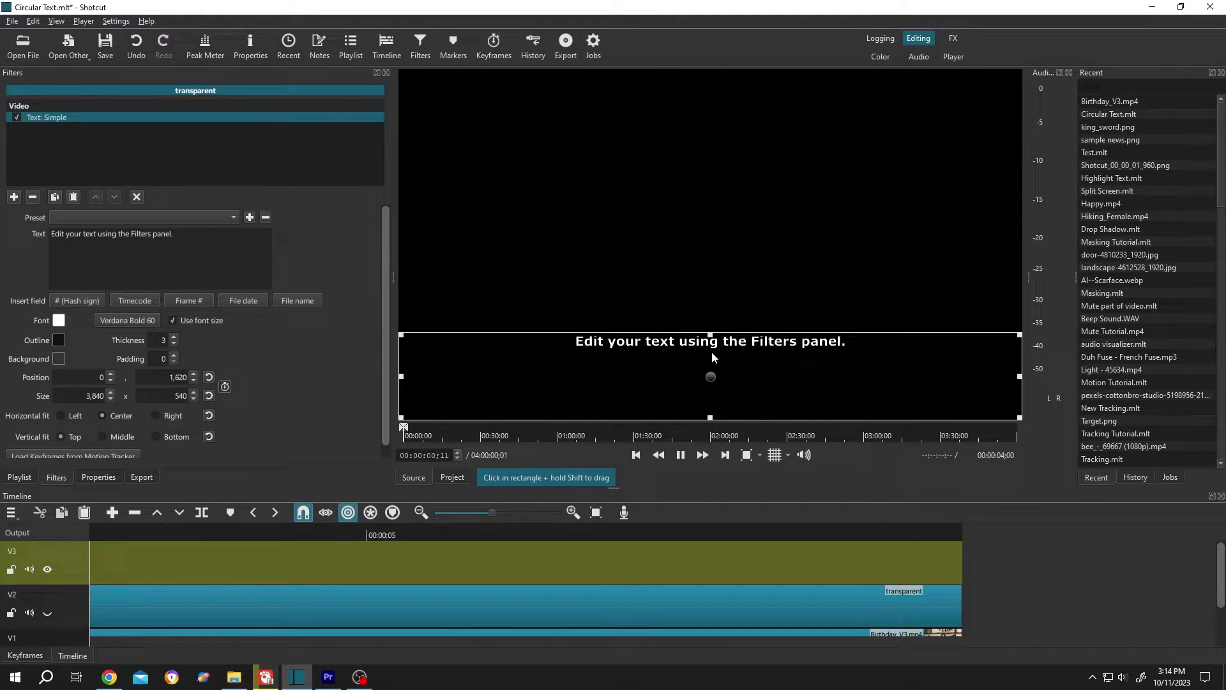
pyautogui.moveTo(712, 357); pyautogui.dragTo(93, 551)
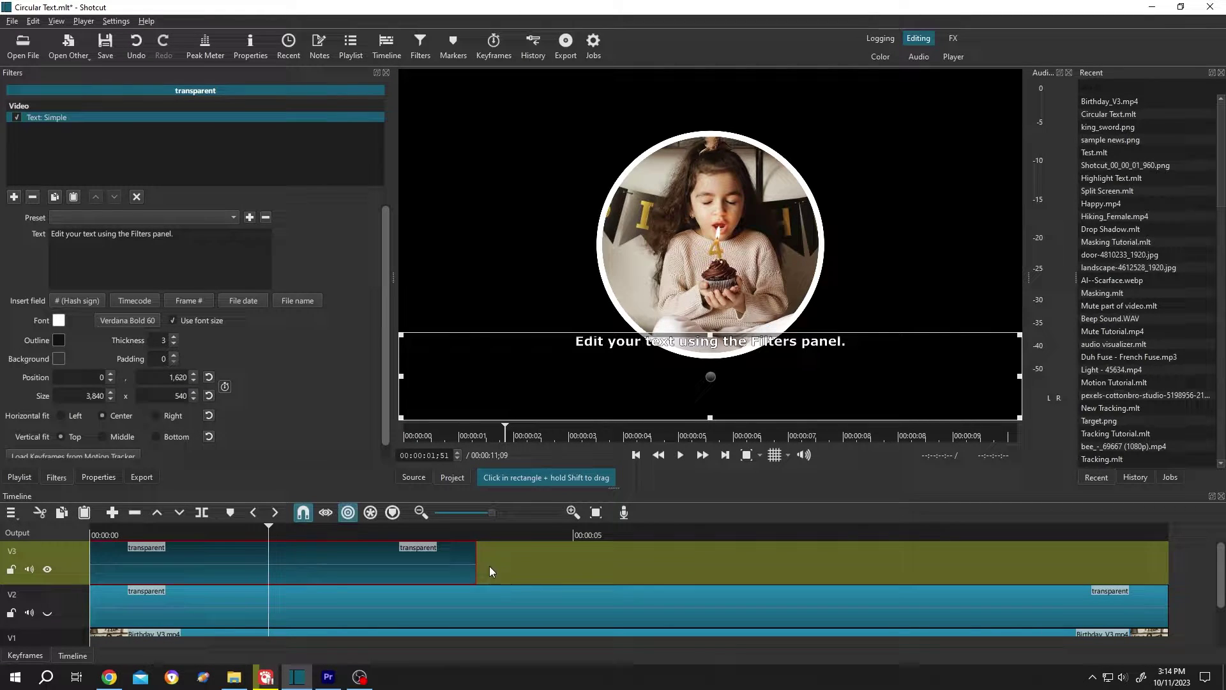
pyautogui.moveTo(490, 567); pyautogui.dragTo(1166, 555)
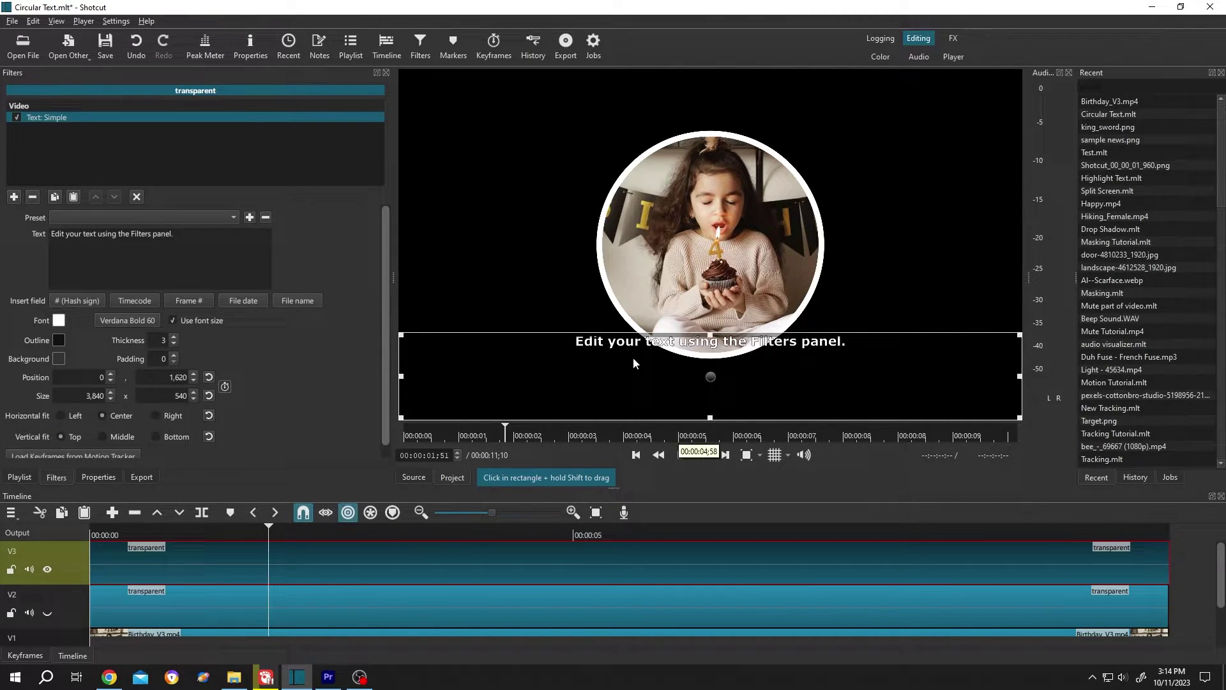
# Step: Search filters for '360' and add '360: Equirectangular to Stereographic' to the text clip
pyautogui.click(14, 196)
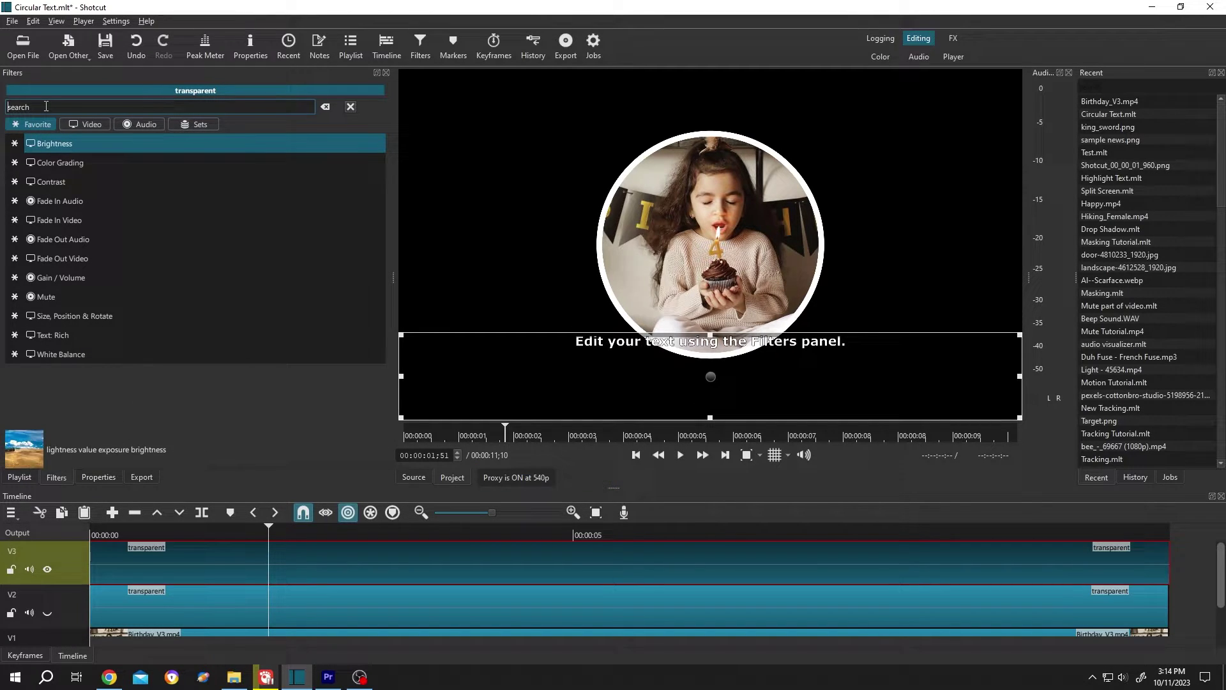
pyautogui.click(45, 106)
pyautogui.write('s')
pyautogui.write('60')
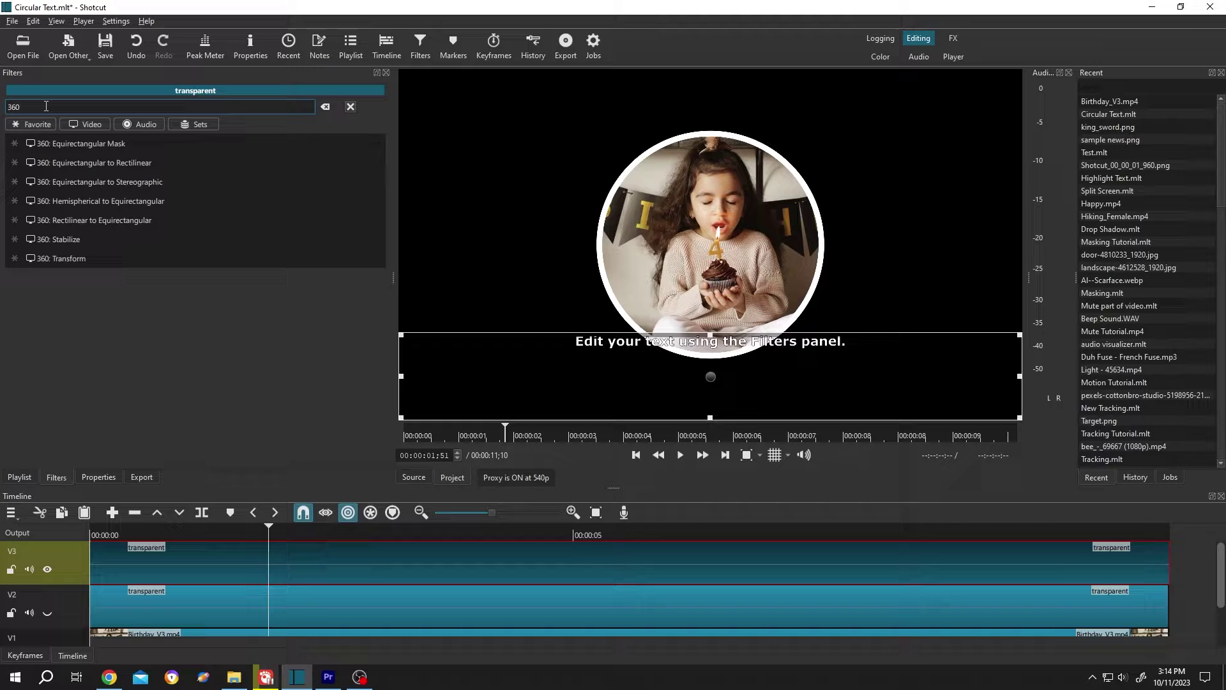
pyautogui.moveTo(100, 183)
pyautogui.click(153, 182)
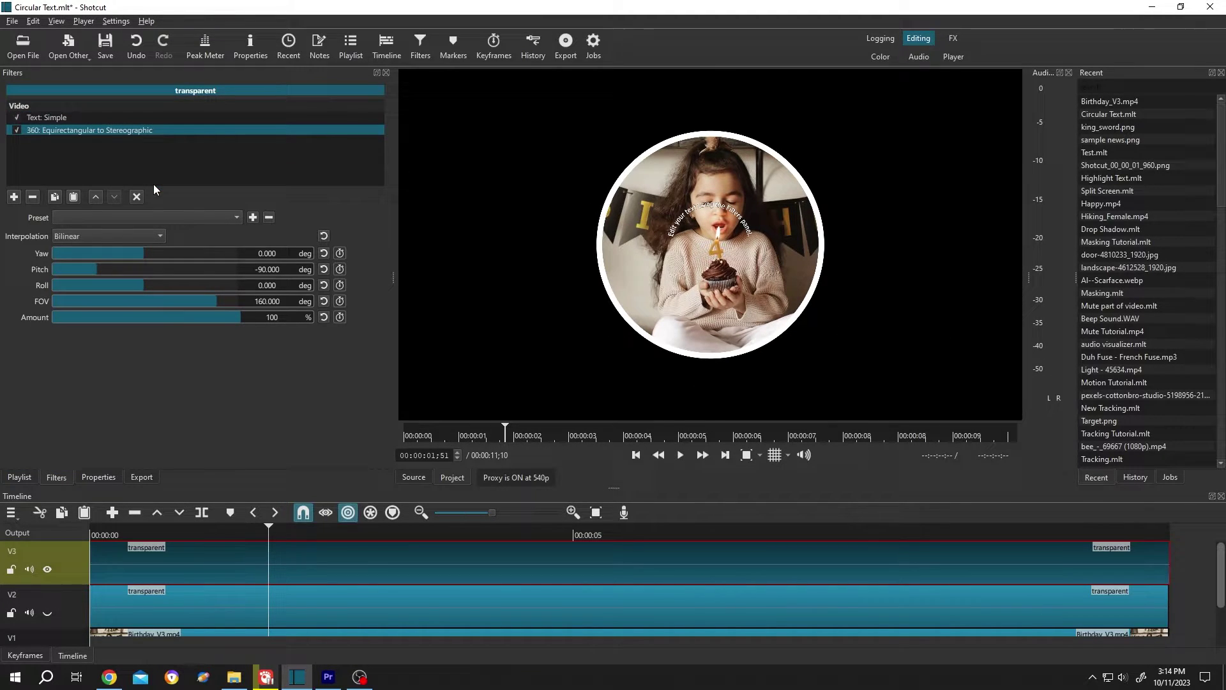
# Step: Drag the Simple Text box upward and turn off Use font size to widen the ring
pyautogui.click(69, 117)
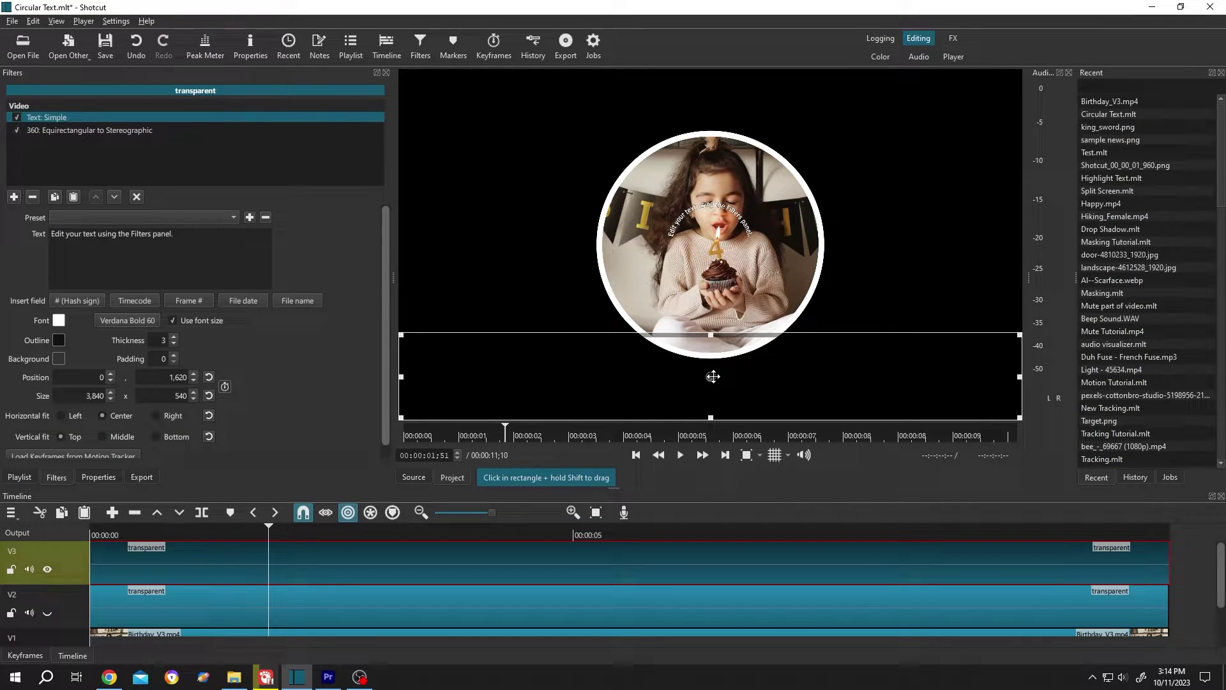
pyautogui.moveTo(713, 377); pyautogui.dragTo(712, 335)
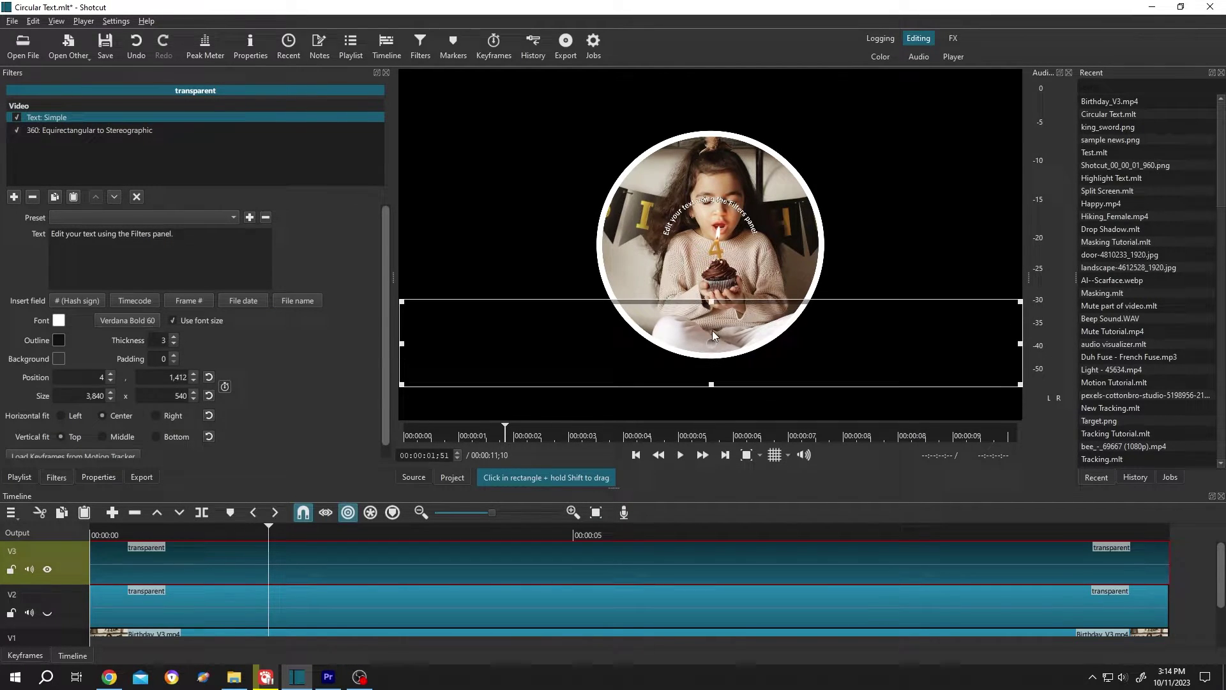
pyautogui.moveTo(712, 331)
pyautogui.mouseDown()
pyautogui.moveTo(718, 246)
pyautogui.moveTo(717, 258)
pyautogui.mouseUp()
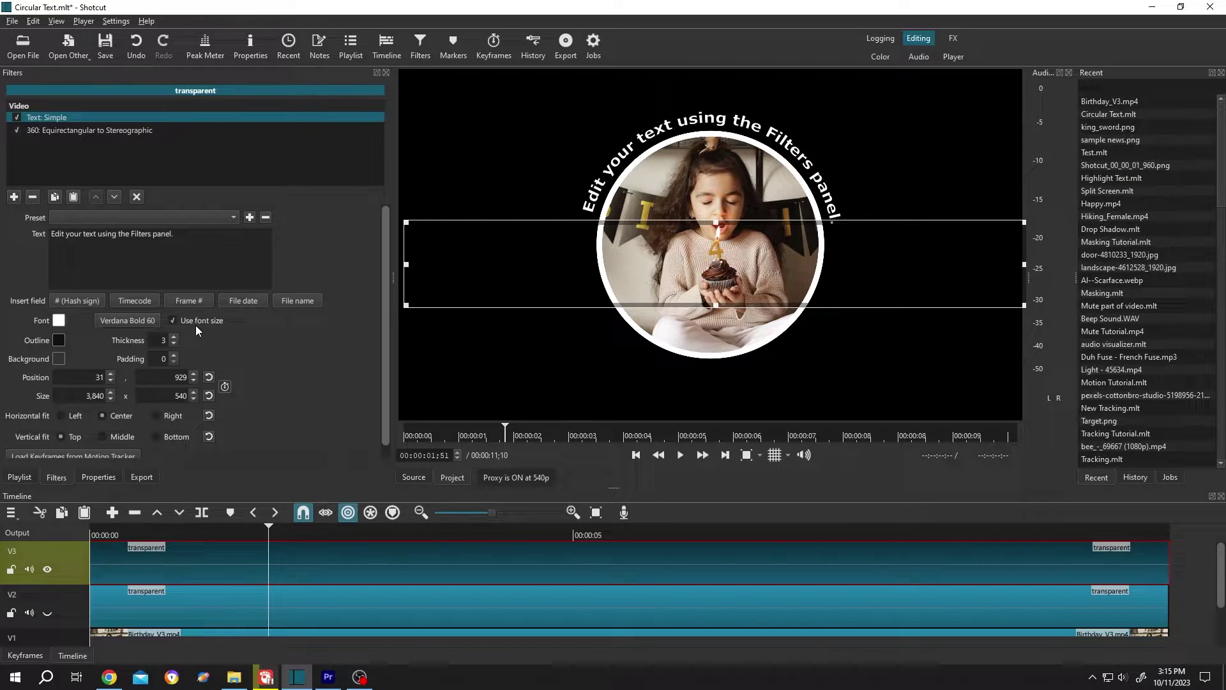
pyautogui.click(173, 322)
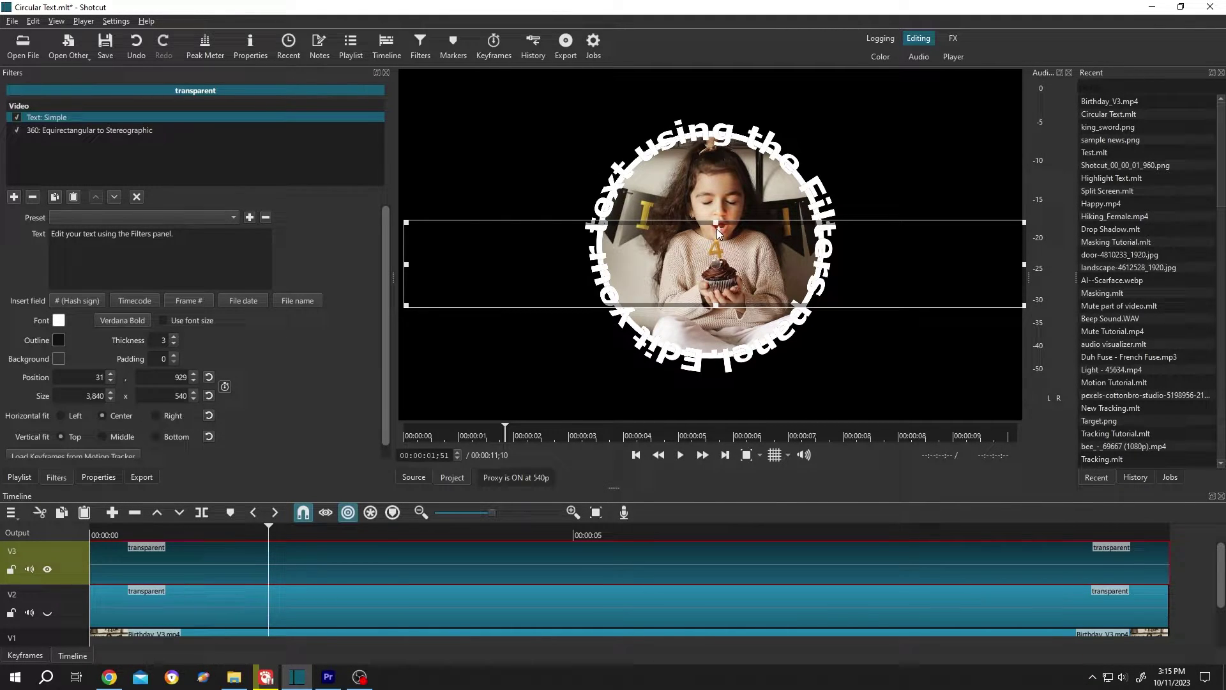
pyautogui.moveTo(717, 262); pyautogui.dragTo(714, 243)
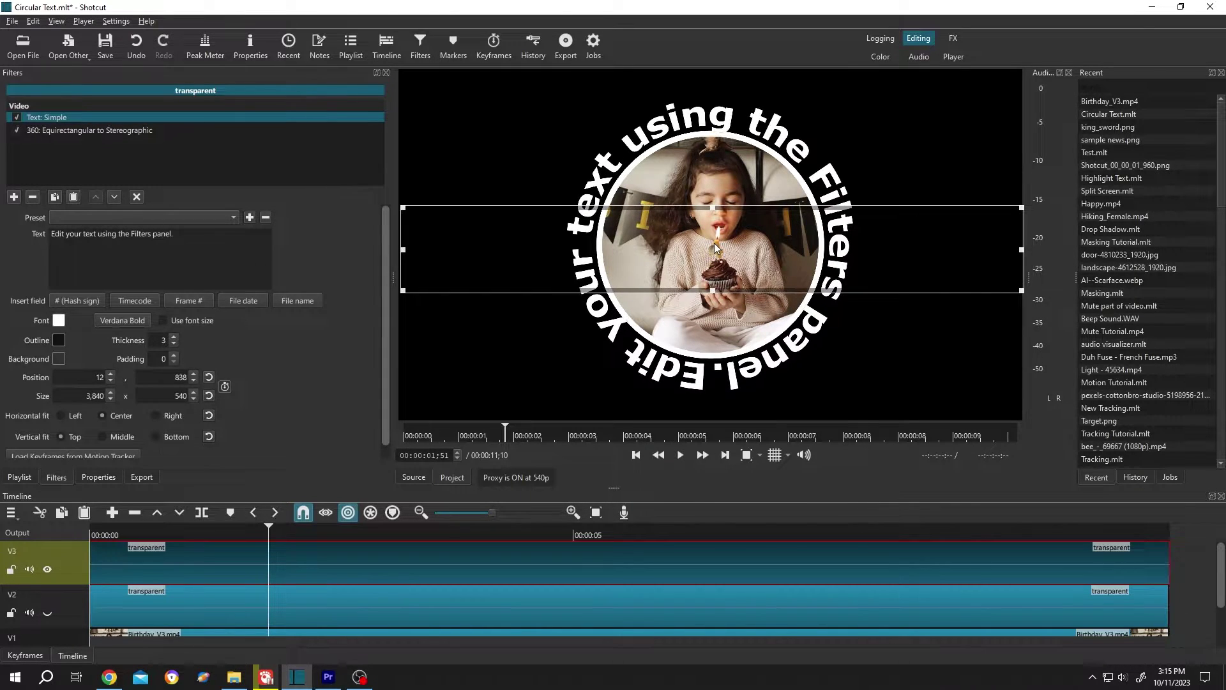
# Step: Append a pasted second copy of the text, nudge it down, and re-enable Use font size
pyautogui.click(195, 235)
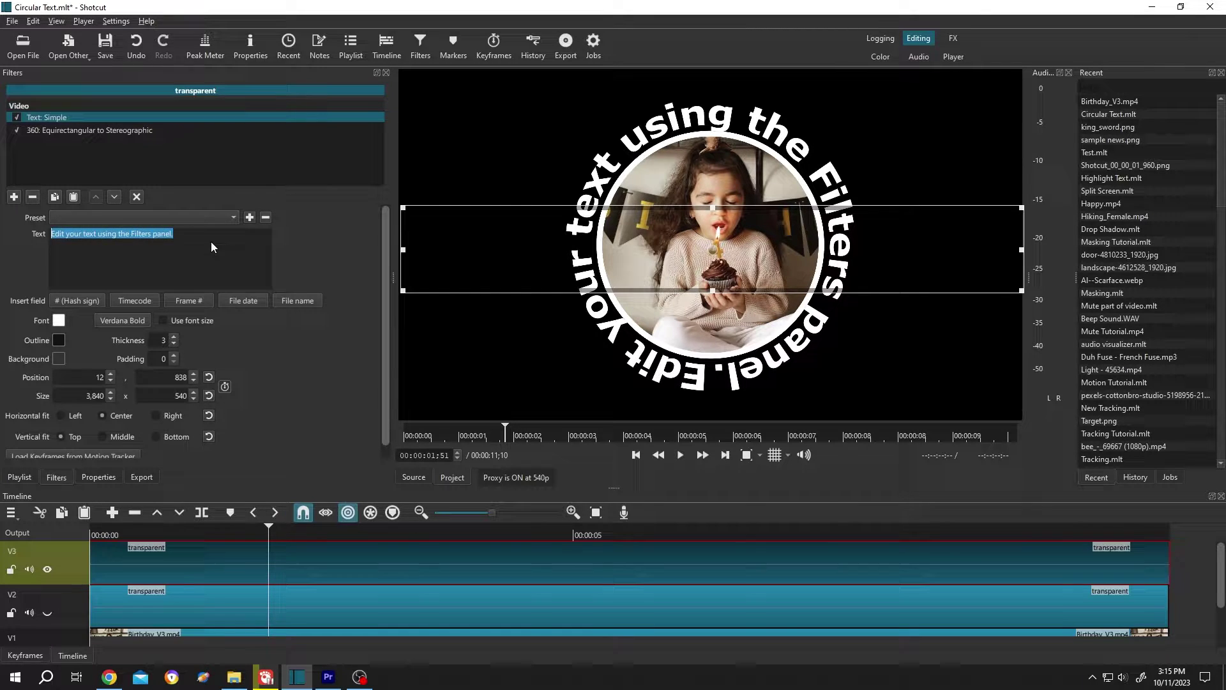
pyautogui.write('***')
pyautogui.write('Edit your text using the Filters panel.')
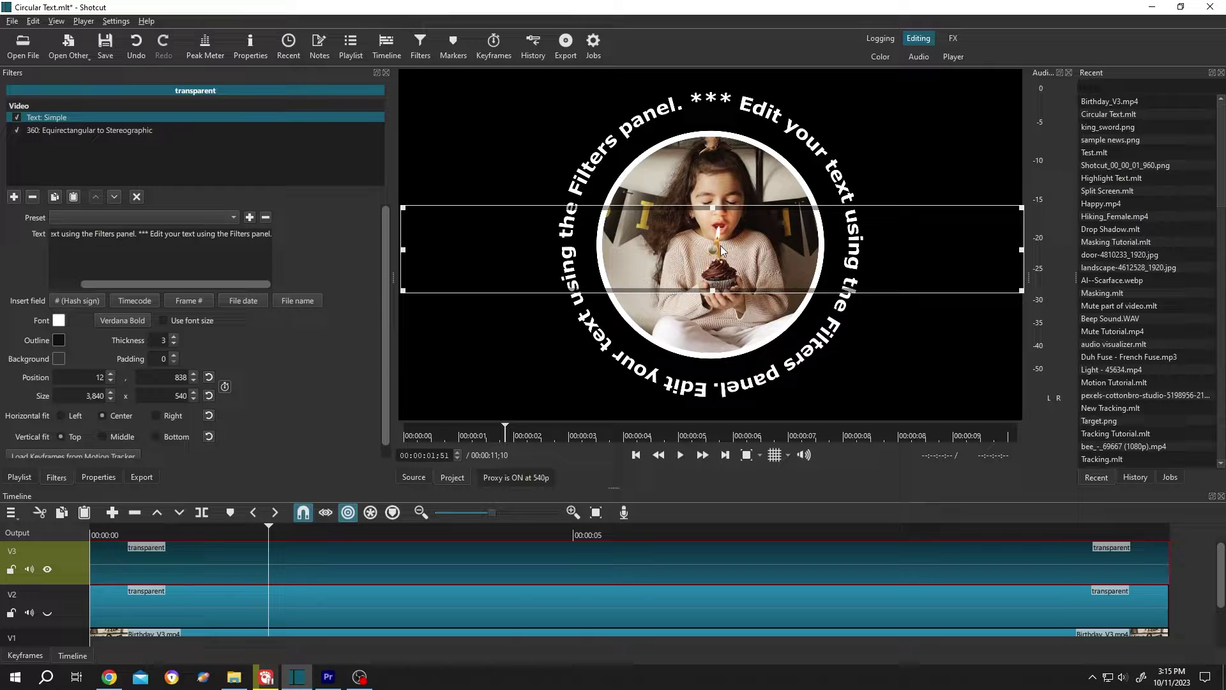
pyautogui.moveTo(713, 245)
pyautogui.mouseDown()
pyautogui.moveTo(711, 276)
pyautogui.moveTo(741, 283)
pyautogui.mouseUp()
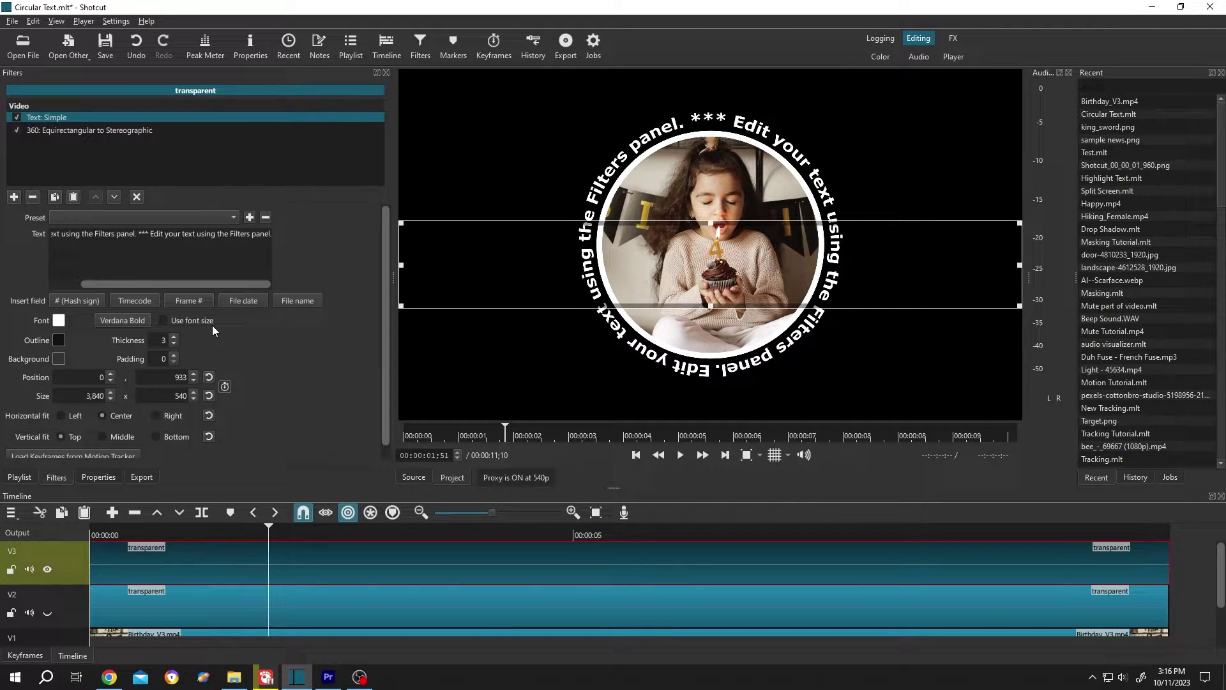
pyautogui.click(162, 321)
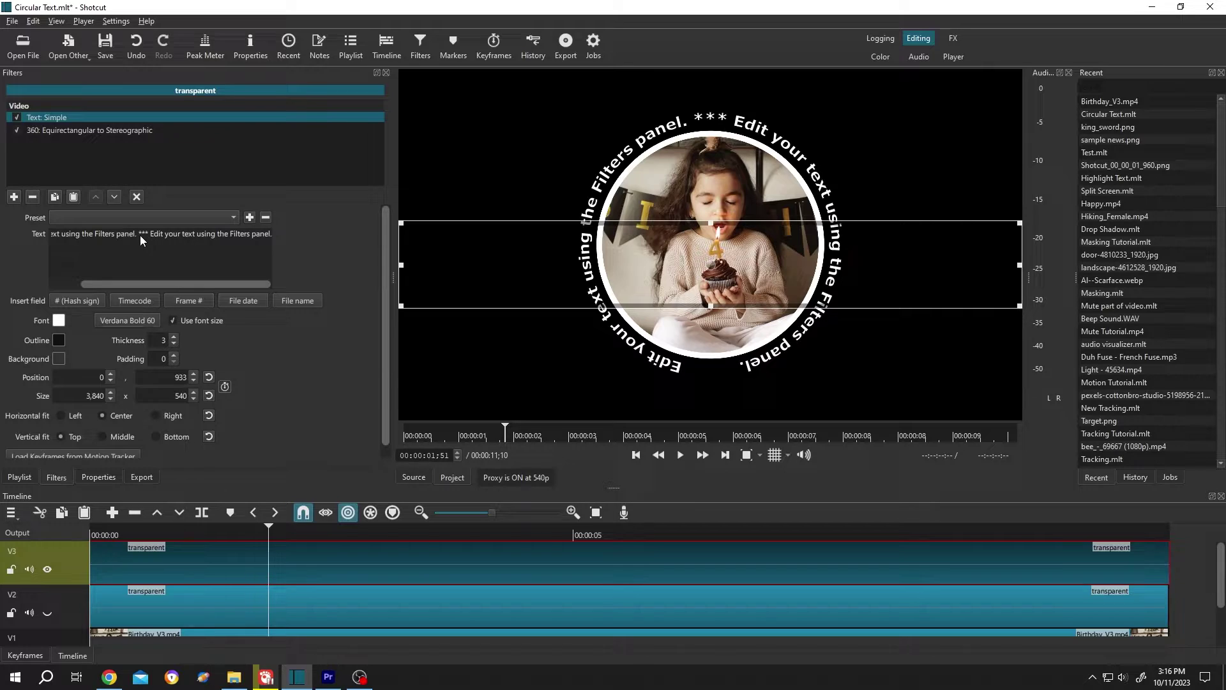
# Step: Make the text '*** Happy Birthday ***' in 80-point Verdana, nudge it up, and select the stereographic filter
pyautogui.hotkey('ctrl', 'a')
pyautogui.write('*** Happy B')
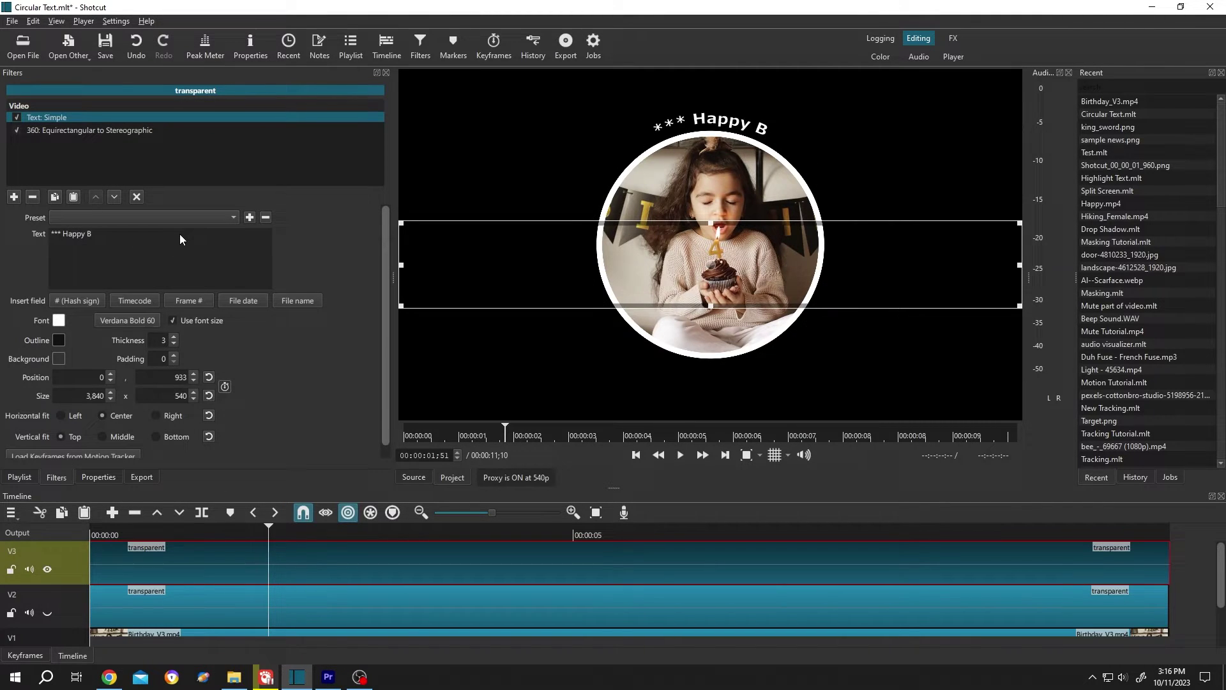
pyautogui.press('BackSpace')
pyautogui.press('BackSpace')
pyautogui.write('Birthday ***')
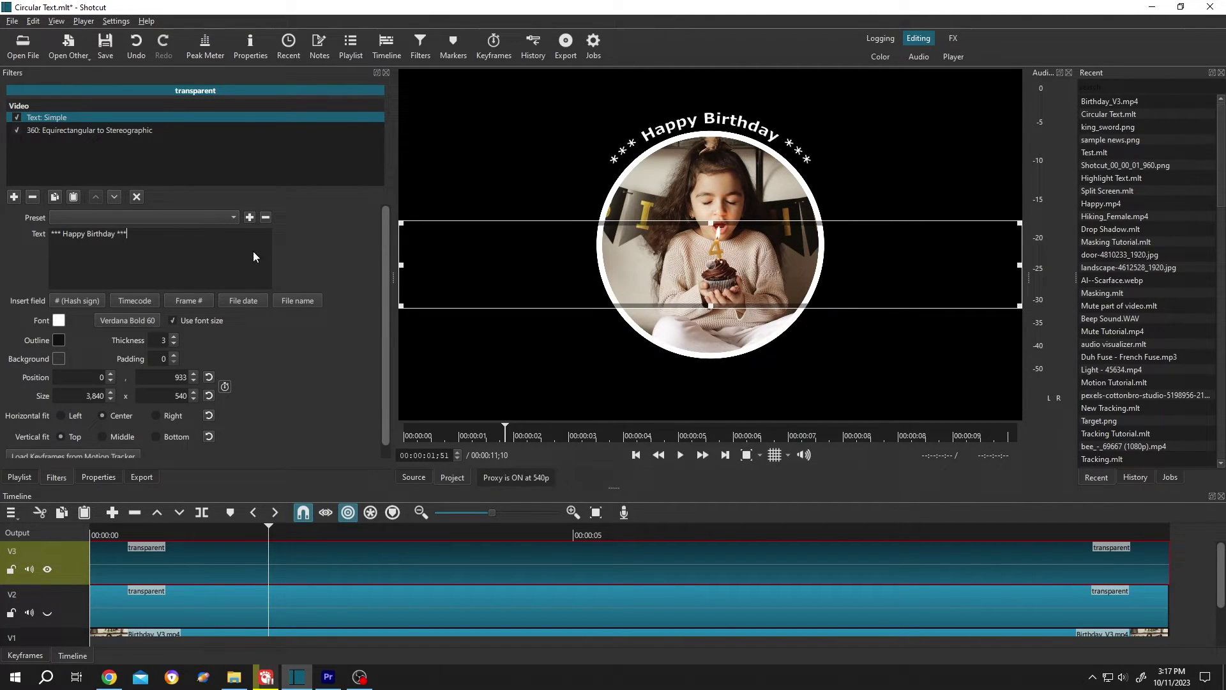
pyautogui.click(143, 320)
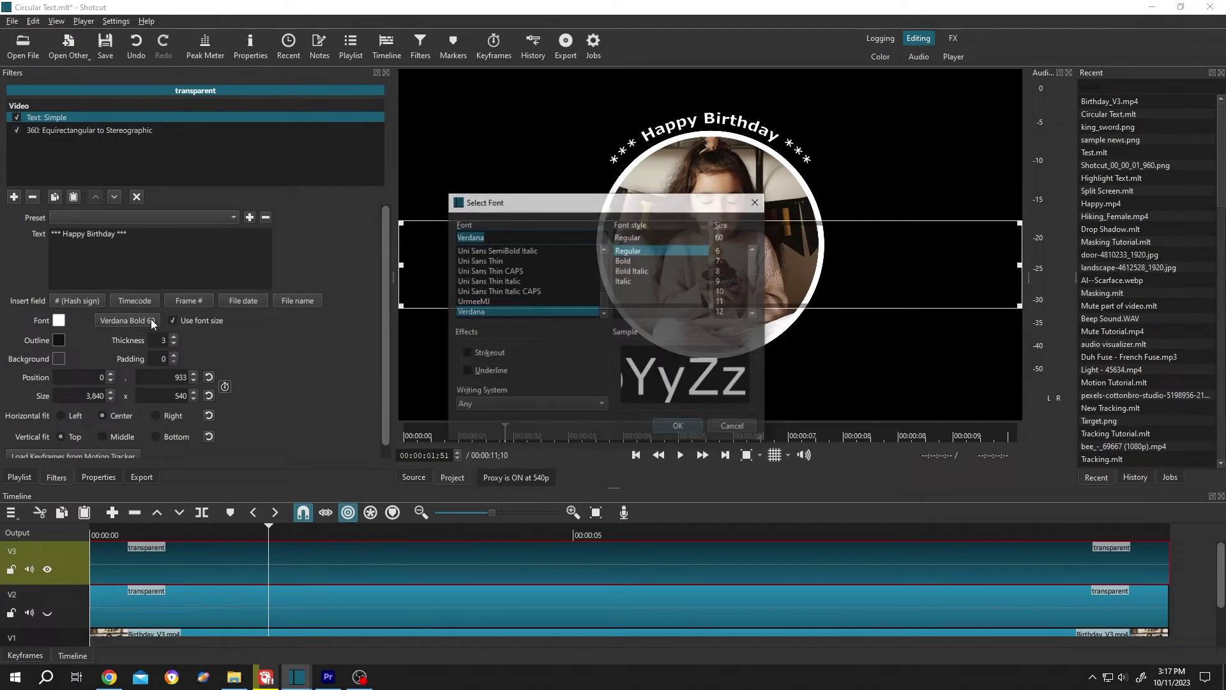
pyautogui.write('8')
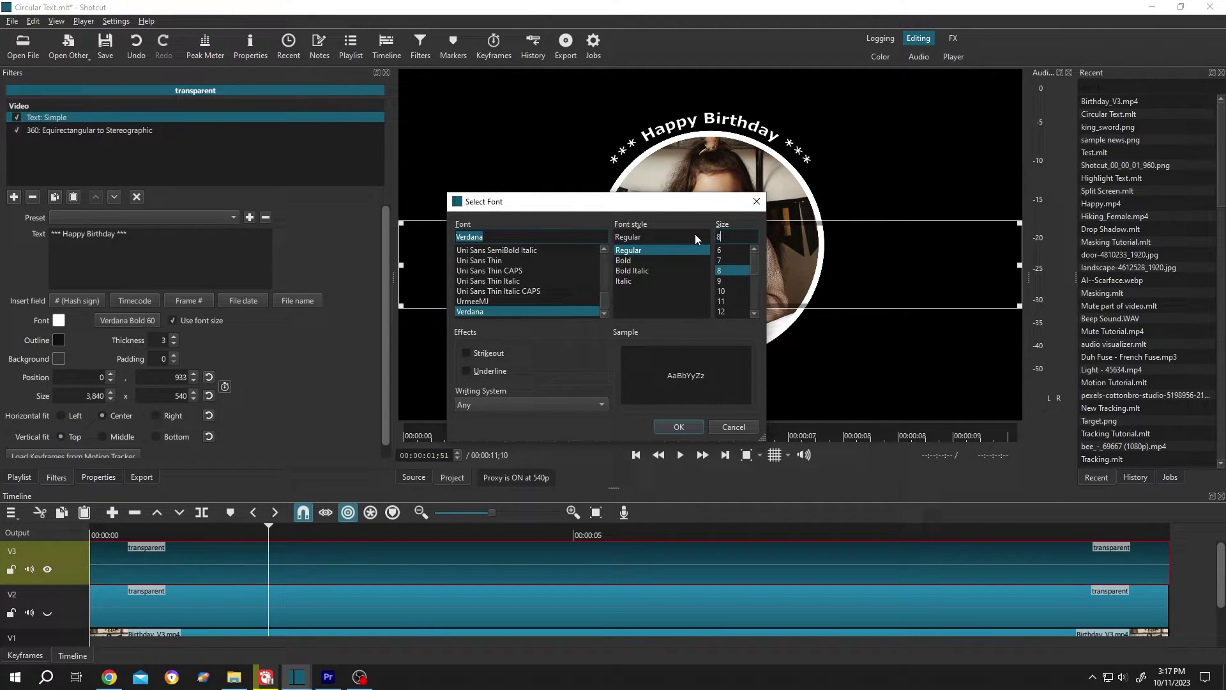
pyautogui.write('0')
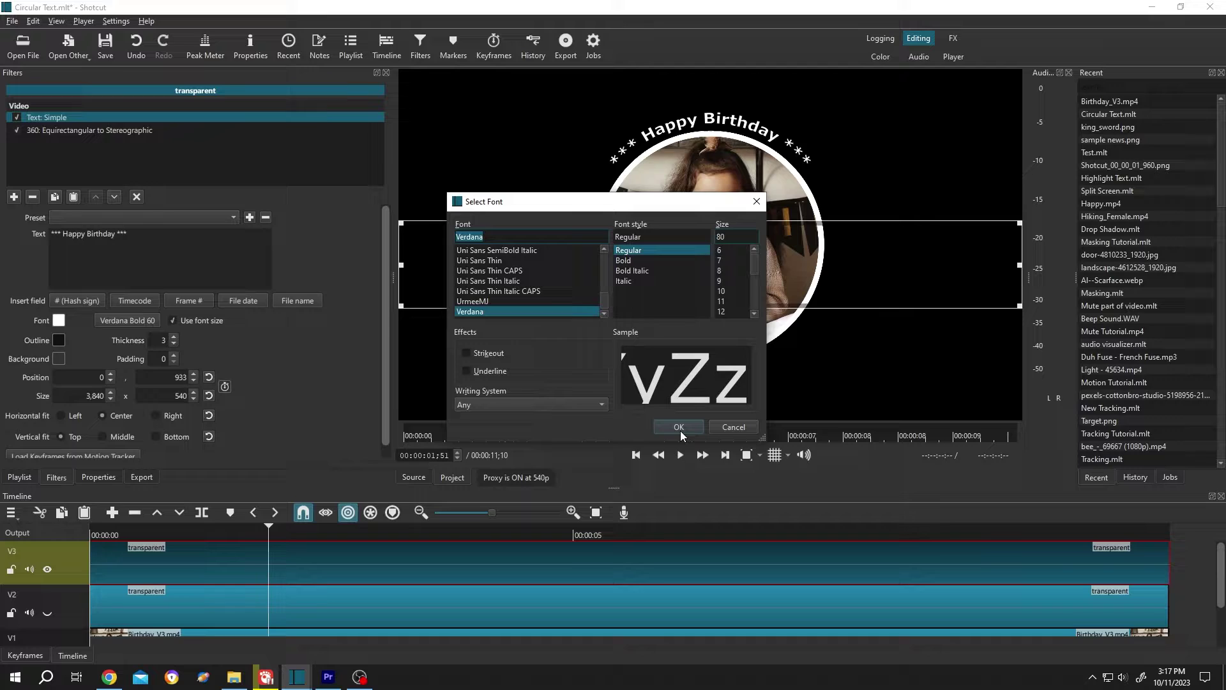
pyautogui.click(680, 428)
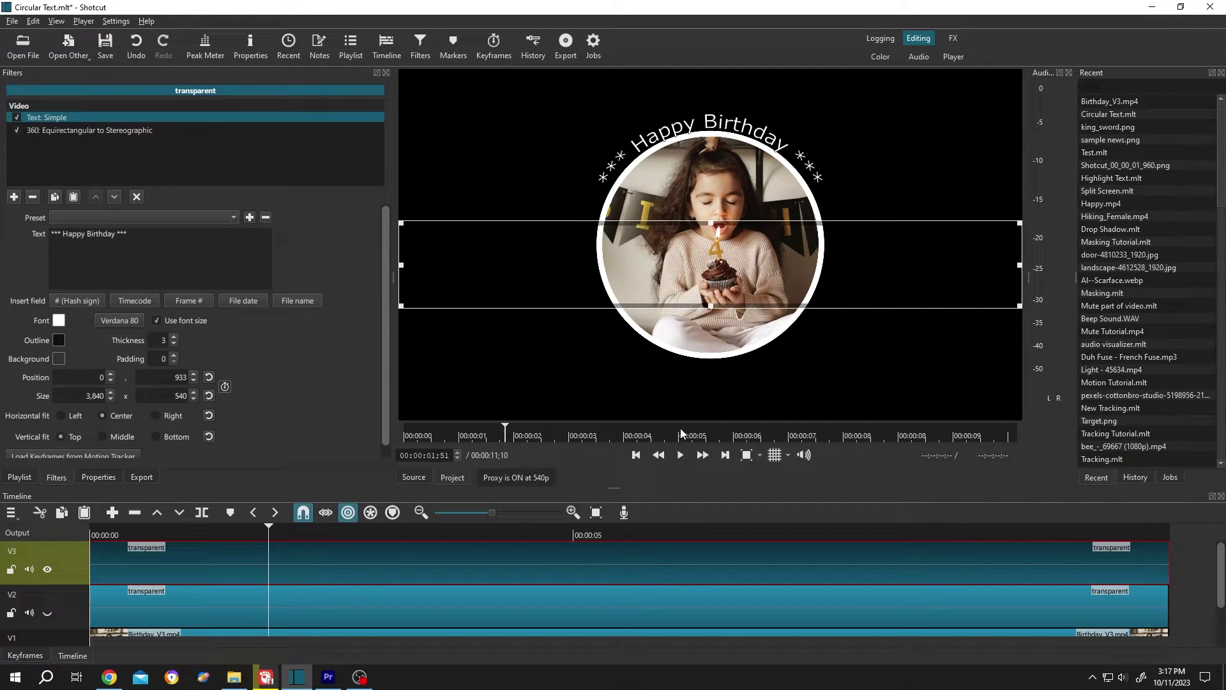
pyautogui.moveTo(709, 263); pyautogui.dragTo(708, 254)
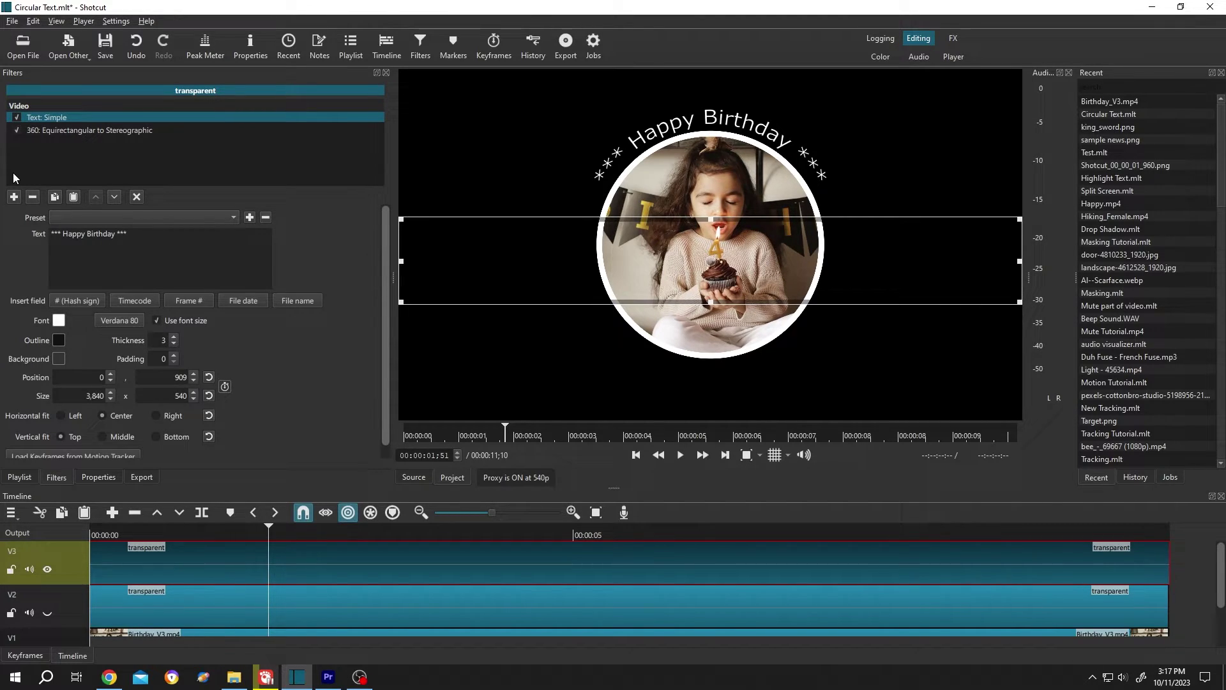
pyautogui.click(63, 130)
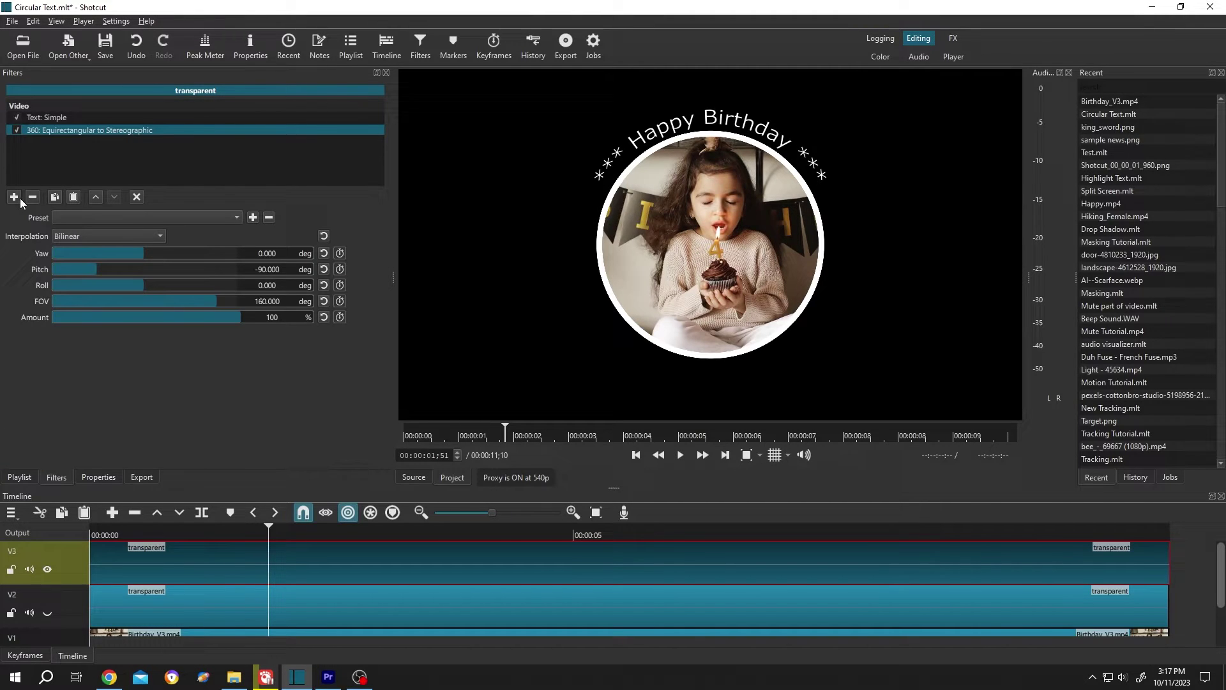
pyautogui.click(14, 197)
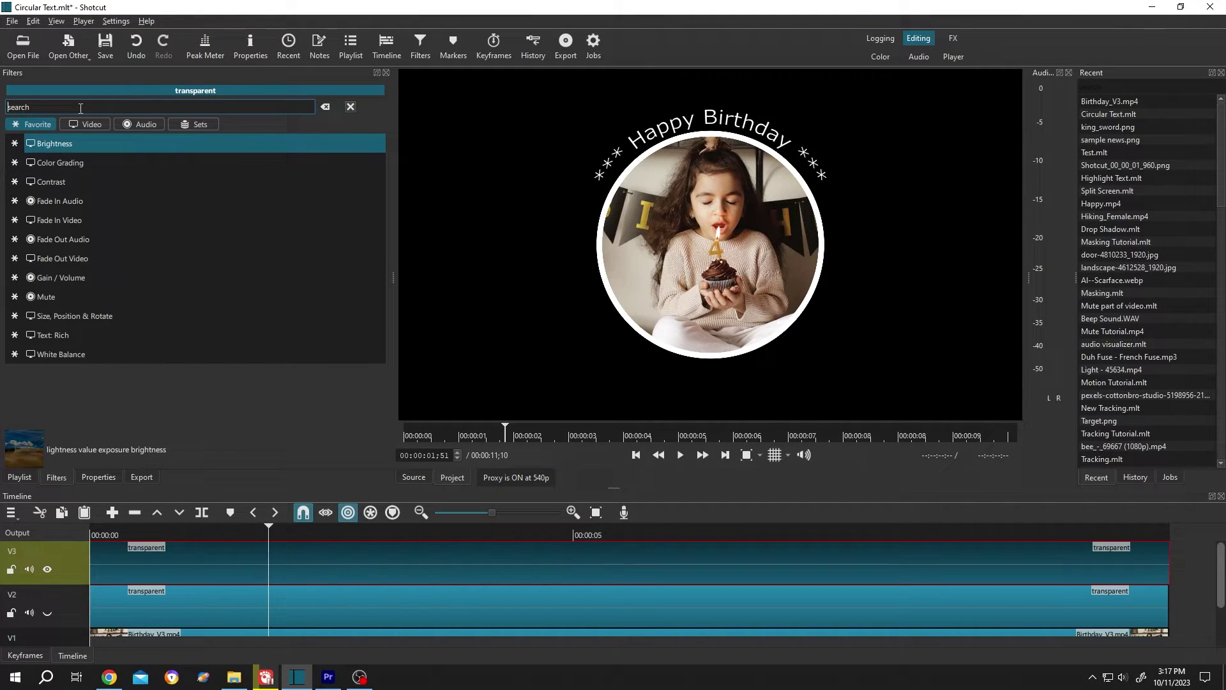
pyautogui.write('c')
pyautogui.write('ize')
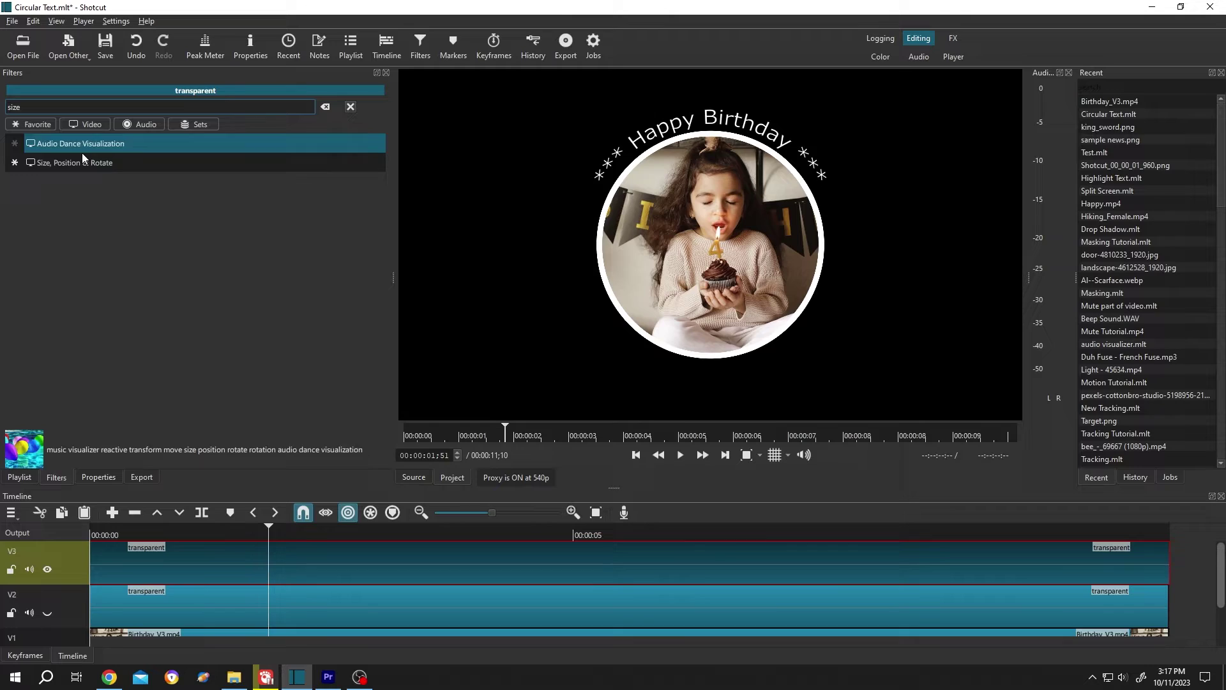
pyautogui.click(82, 161)
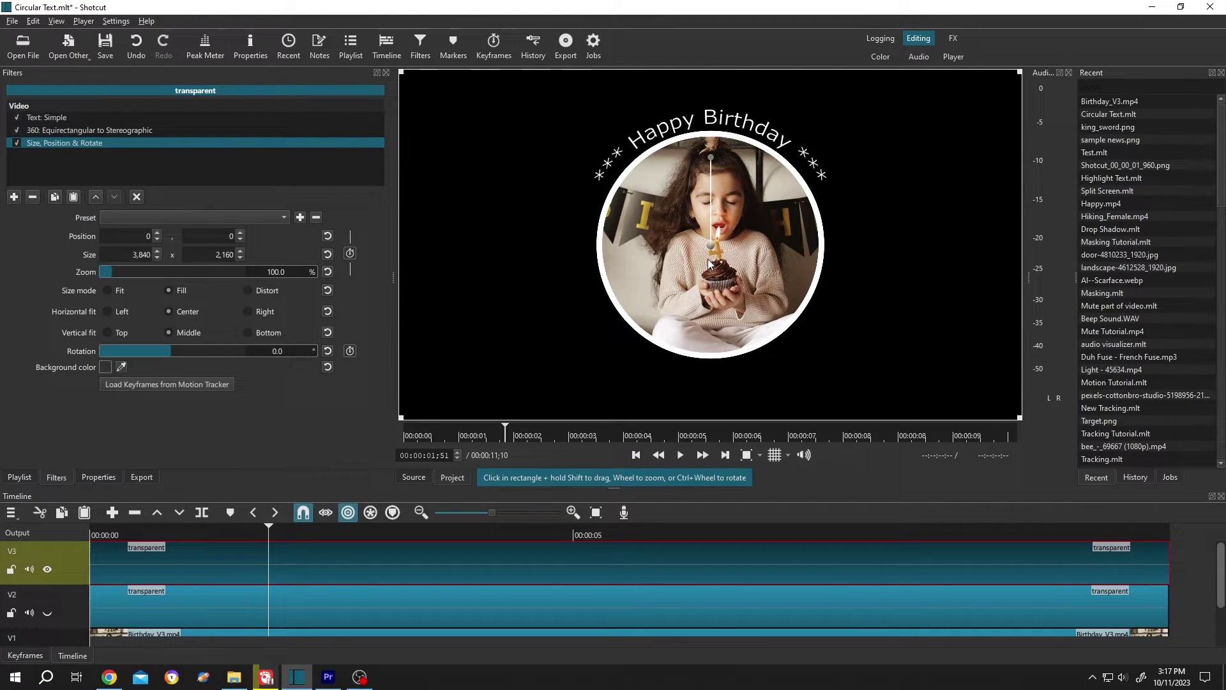
pyautogui.moveTo(700, 242)
pyautogui.mouseDown()
pyautogui.moveTo(549, 230)
pyautogui.moveTo(498, 251)
pyautogui.mouseUp()
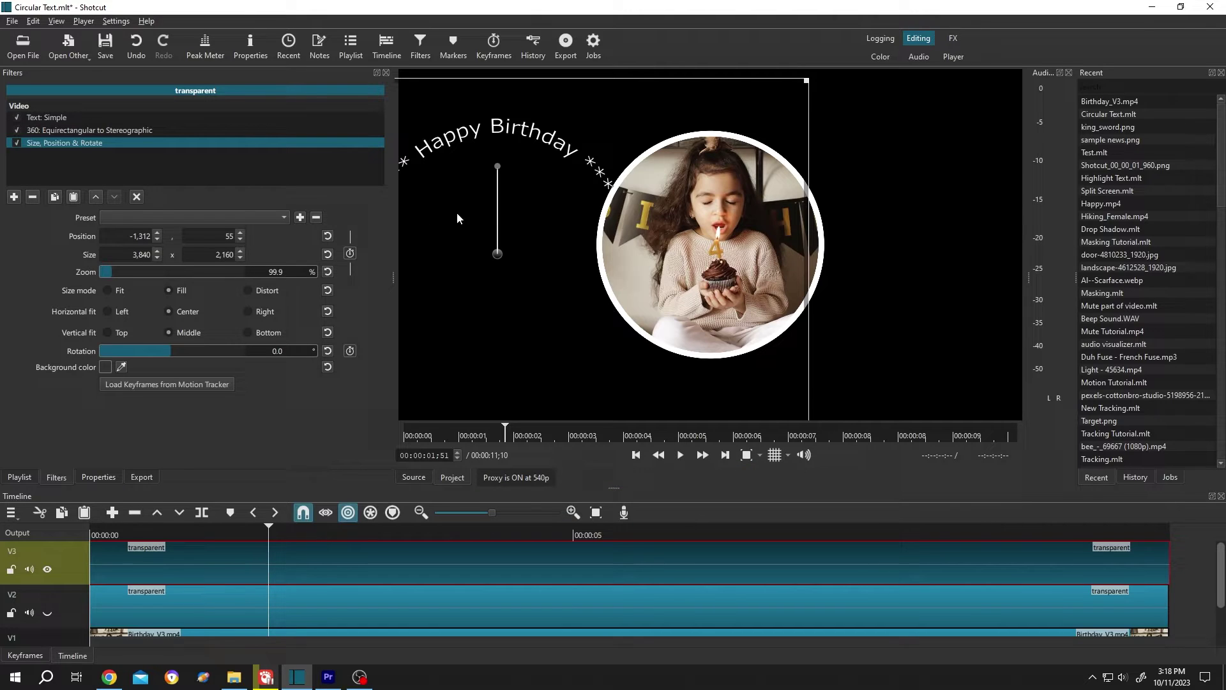
# Step: Remove Size, Position & Rotate, then keyframe Roll from -180 at 0 to 180 at 00:00:02
pyautogui.click(32, 197)
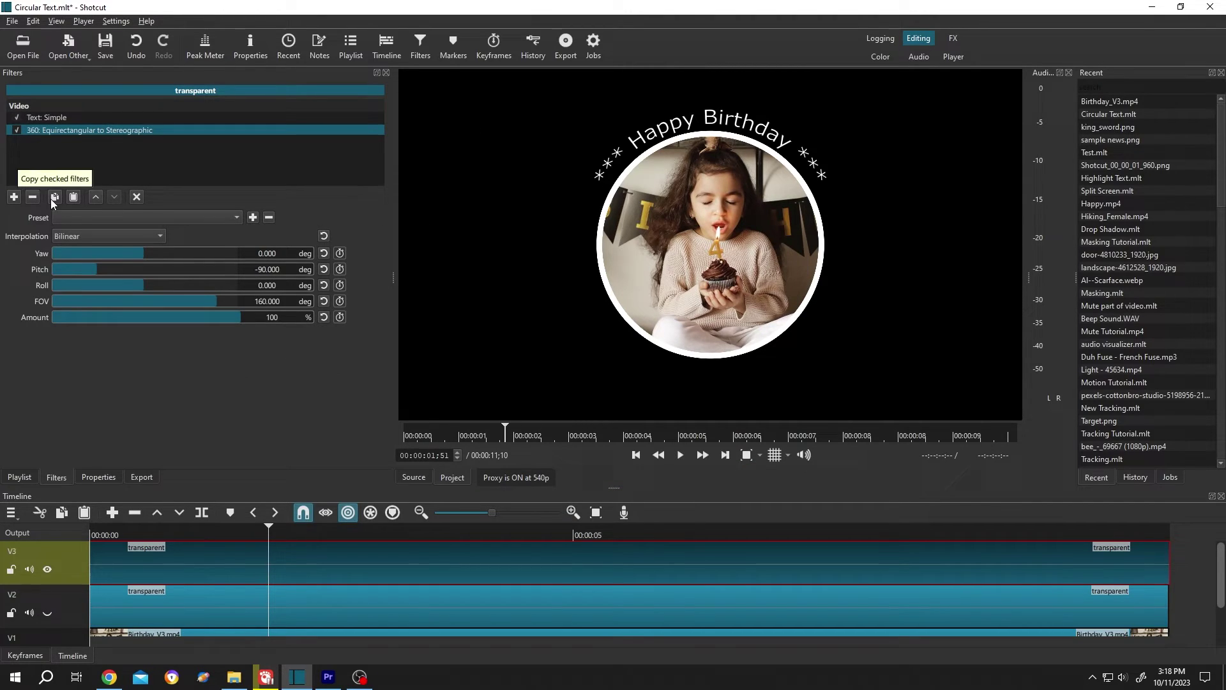
pyautogui.moveTo(115, 532); pyautogui.dragTo(48, 535)
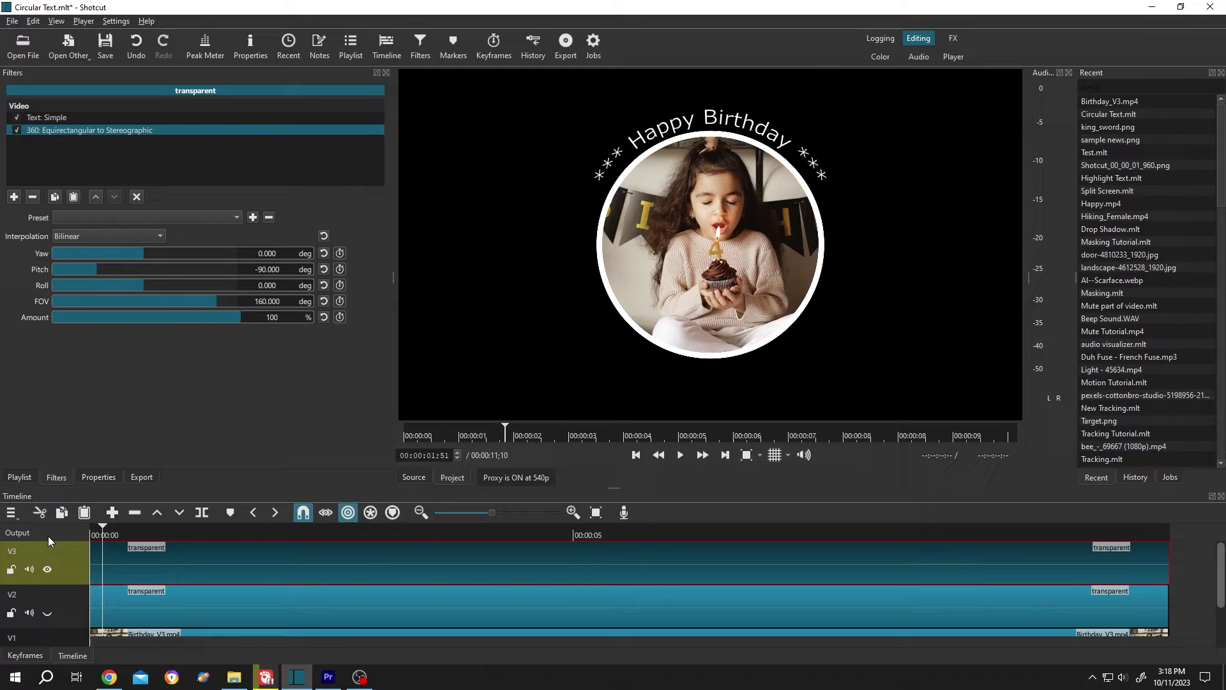
pyautogui.moveTo(138, 286); pyautogui.dragTo(12, 284)
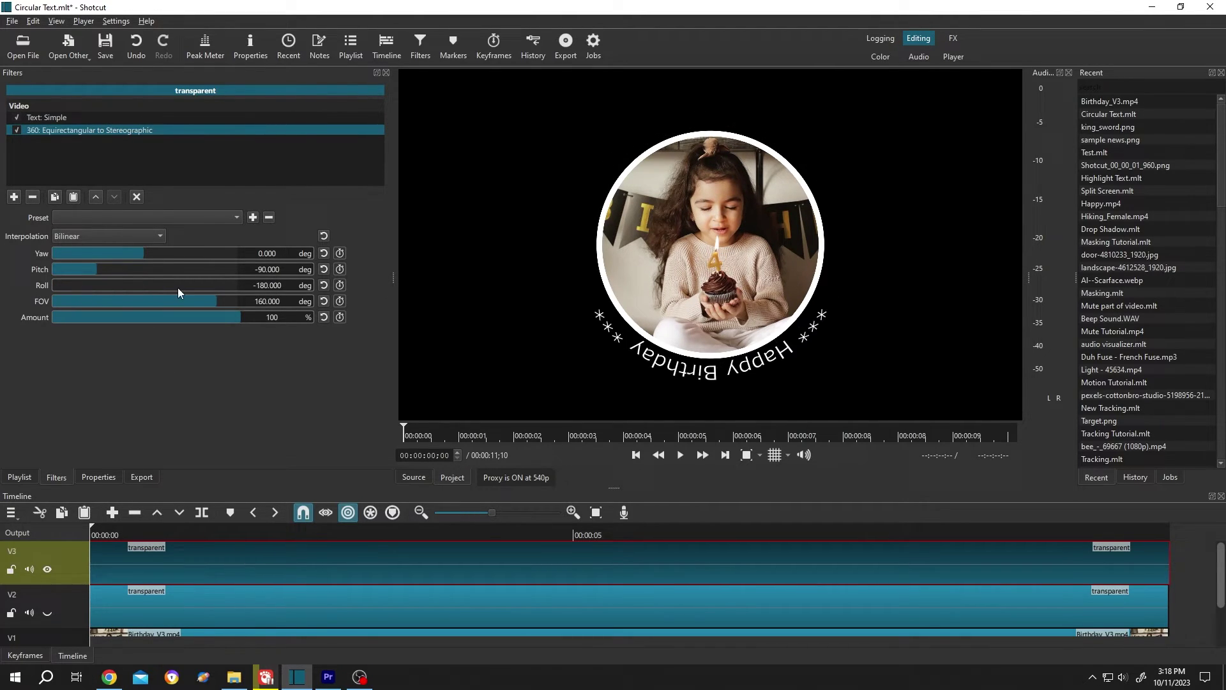
pyautogui.click(340, 284)
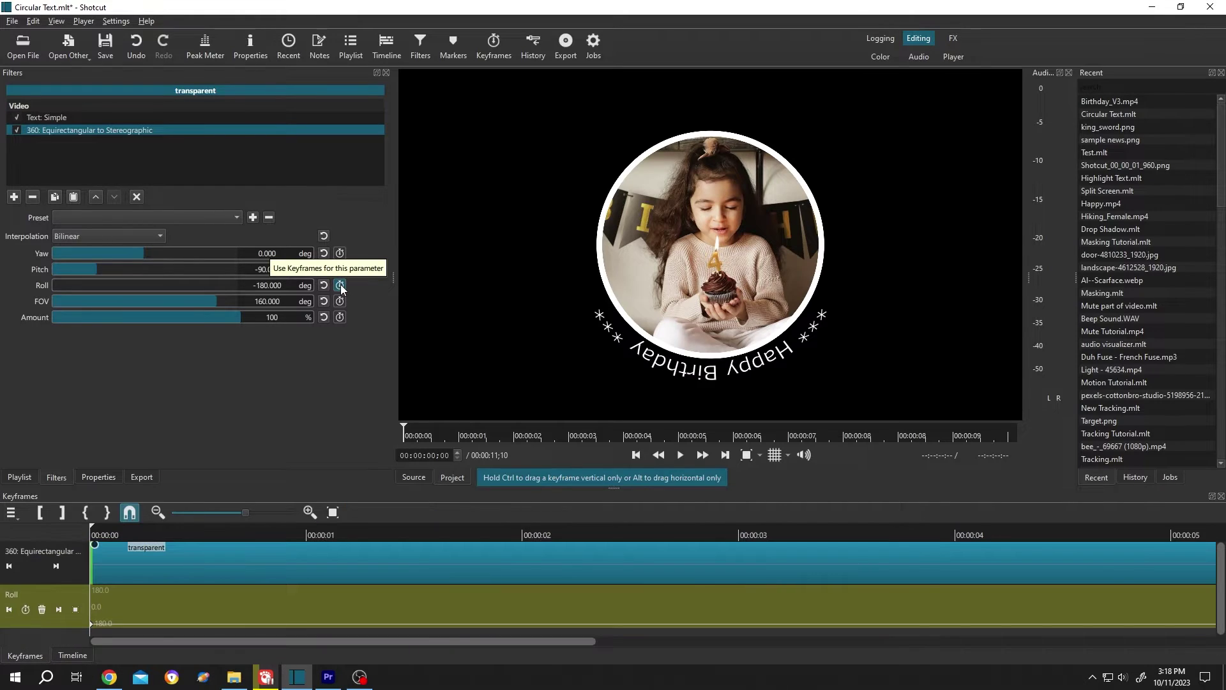
pyautogui.click(522, 534)
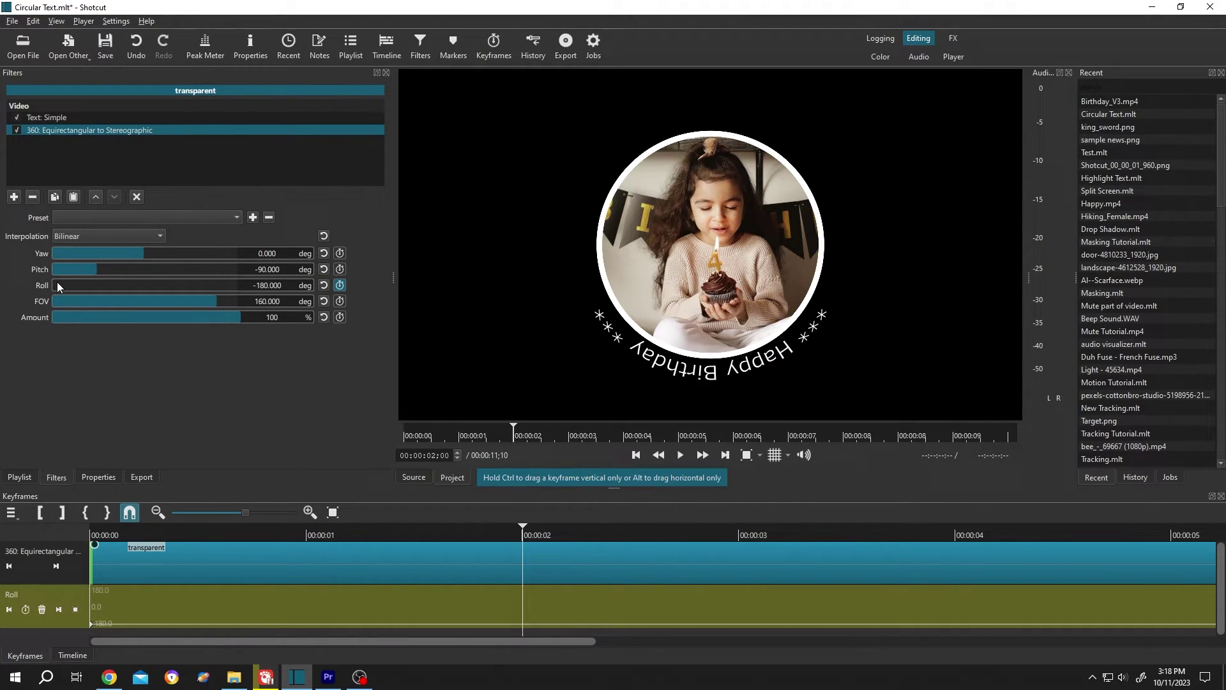
pyautogui.moveTo(57, 285); pyautogui.dragTo(241, 300)
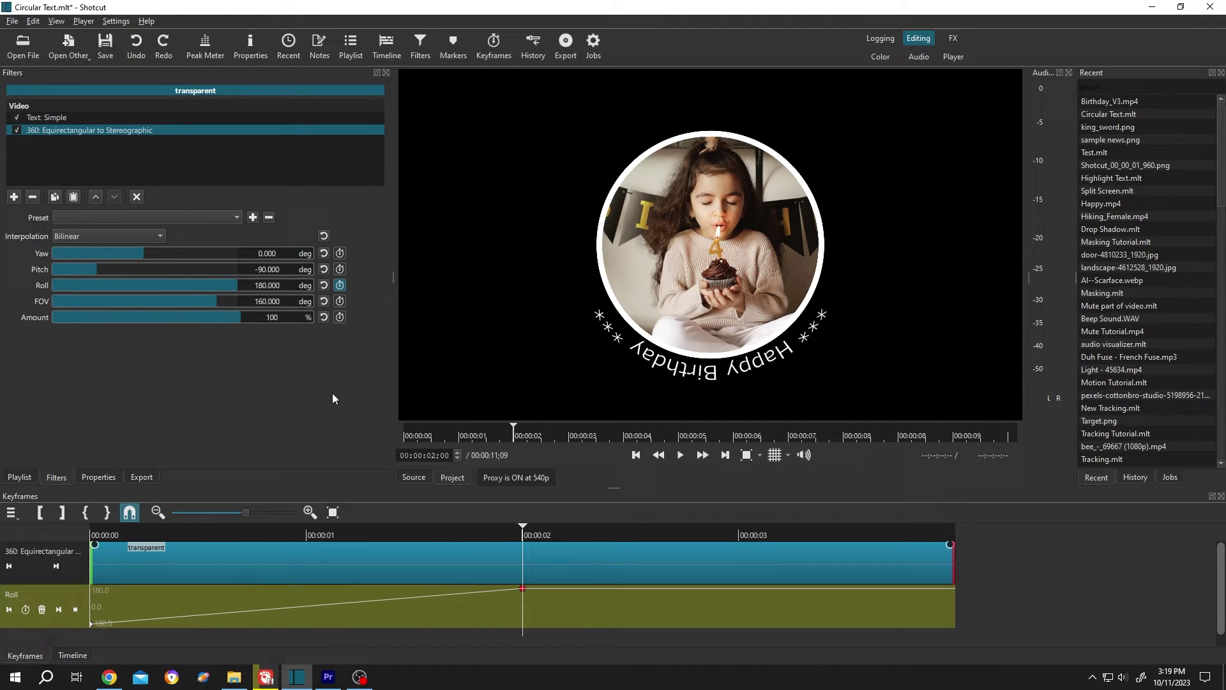
# Step: Set preview scaling to 360p and play the roll animation from the start
pyautogui.click(116, 21)
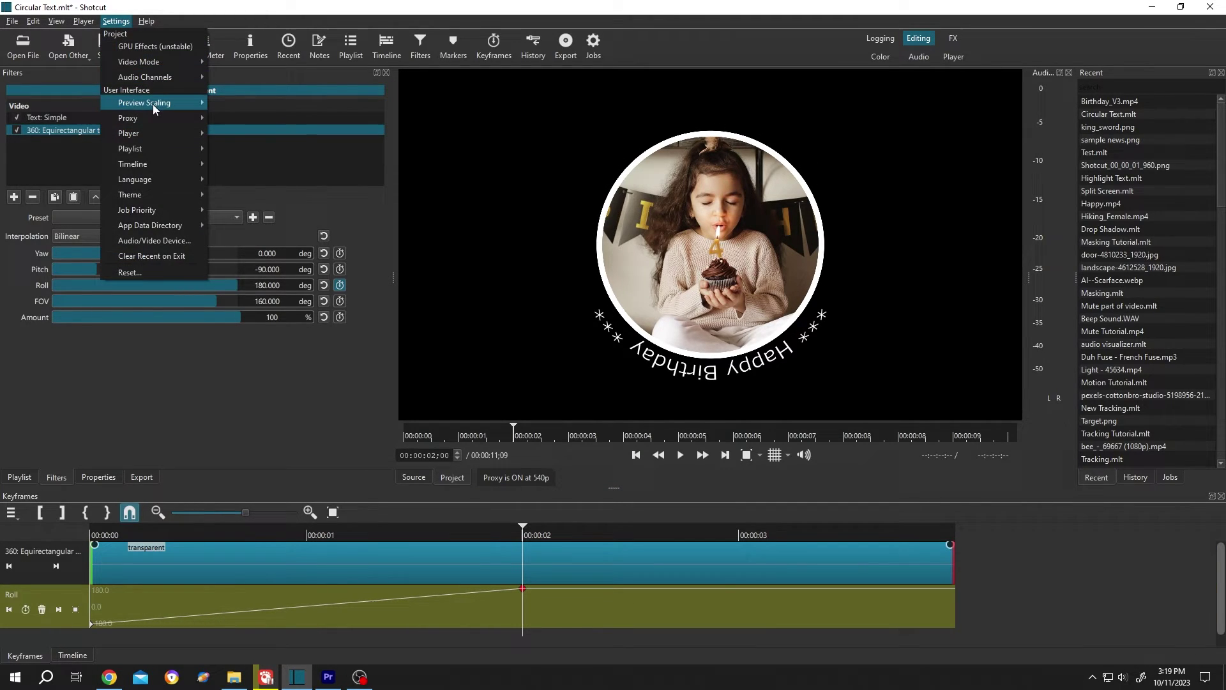
pyautogui.click(252, 114)
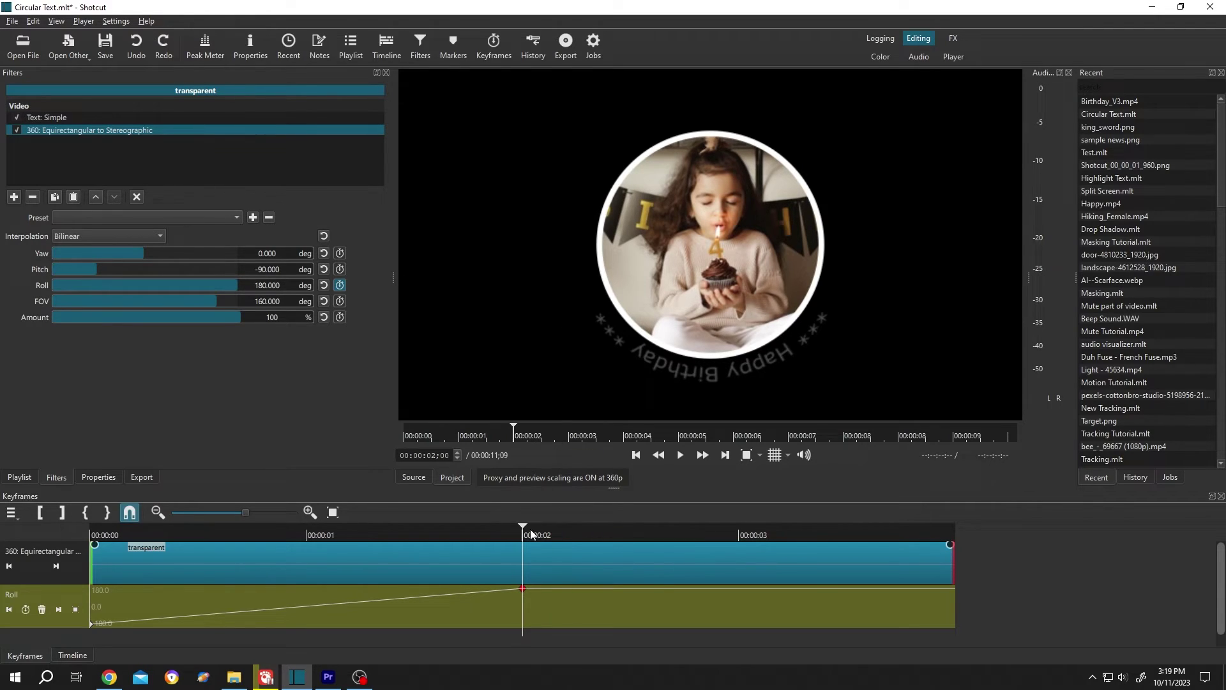
pyautogui.moveTo(522, 529); pyautogui.dragTo(511, 532)
pyautogui.press('Home')
pyautogui.press('space')
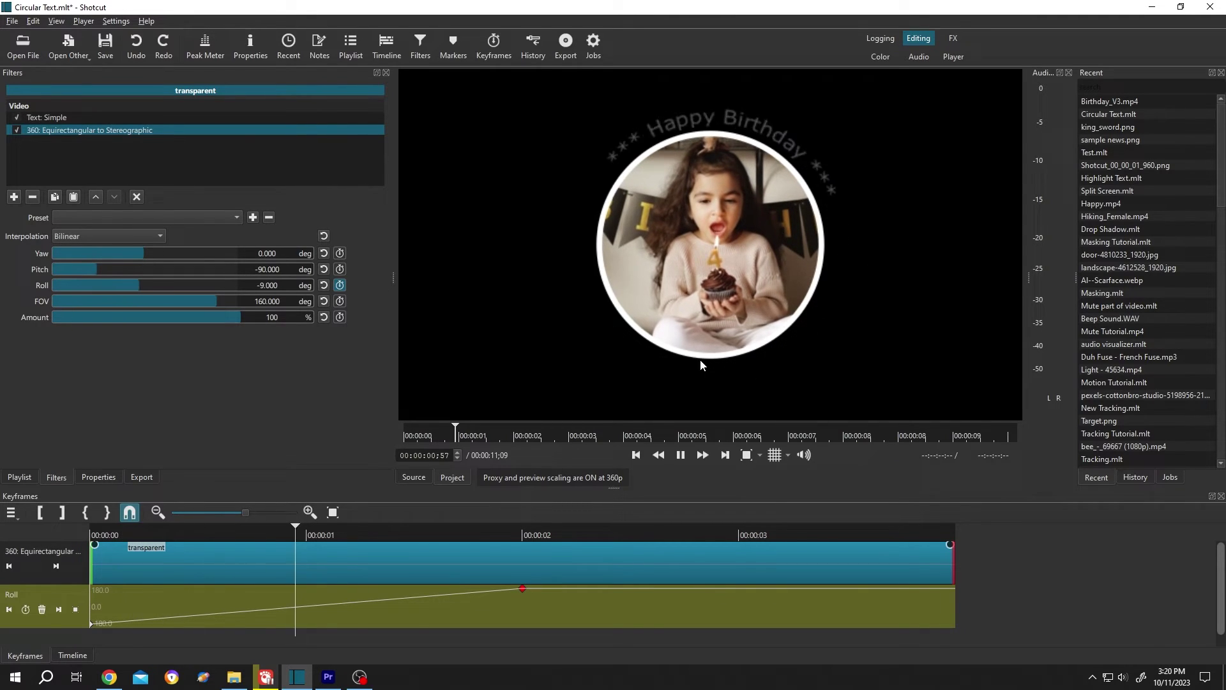
pyautogui.press('space')
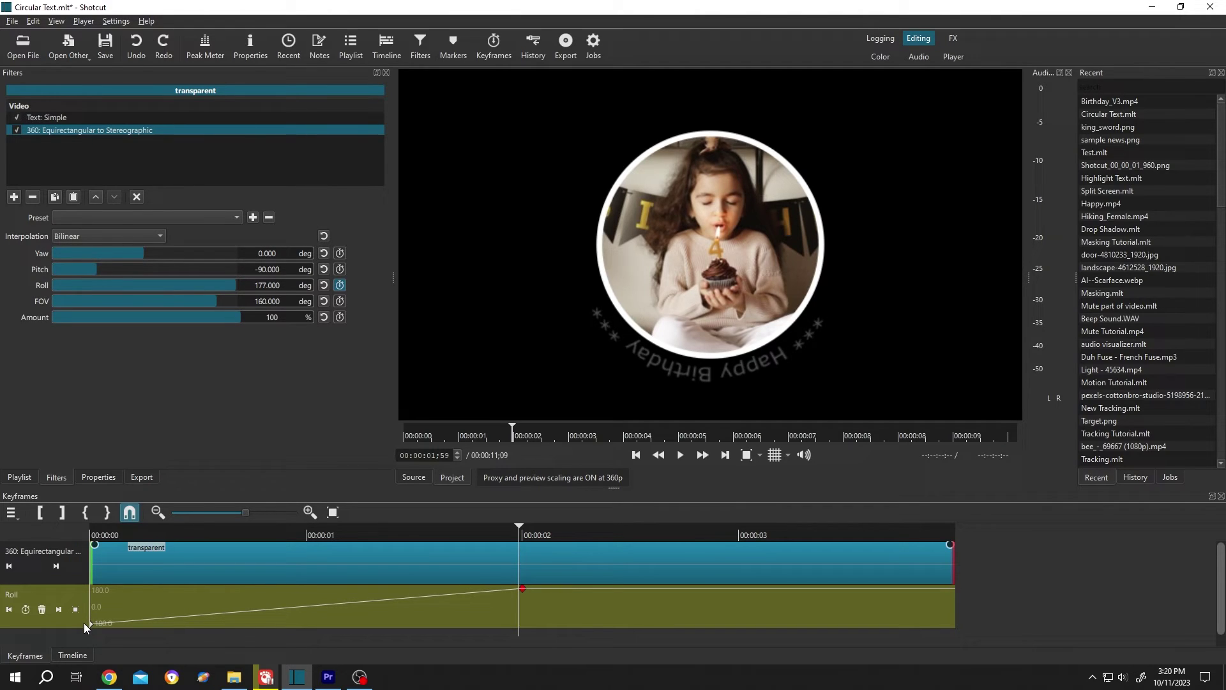
# Step: Change the Roll keyframes to 180 at the start and -180 at two seconds, then preview
pyautogui.moveTo(92, 628); pyautogui.dragTo(94, 588)
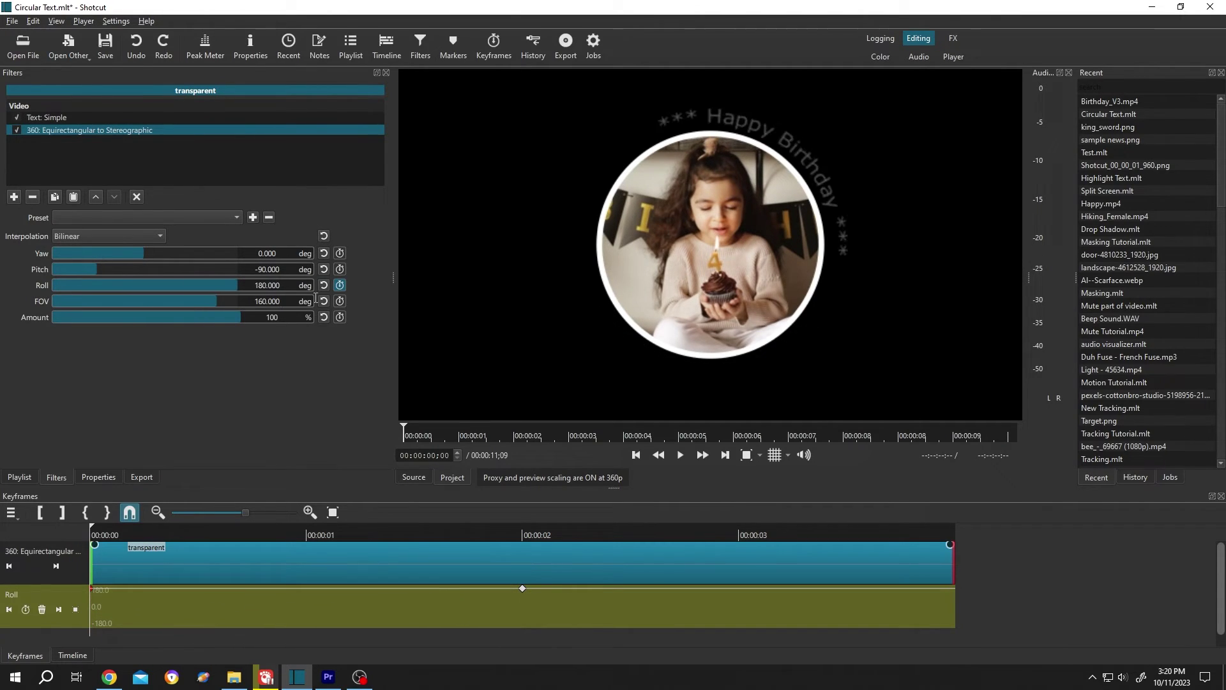
pyautogui.click(522, 591)
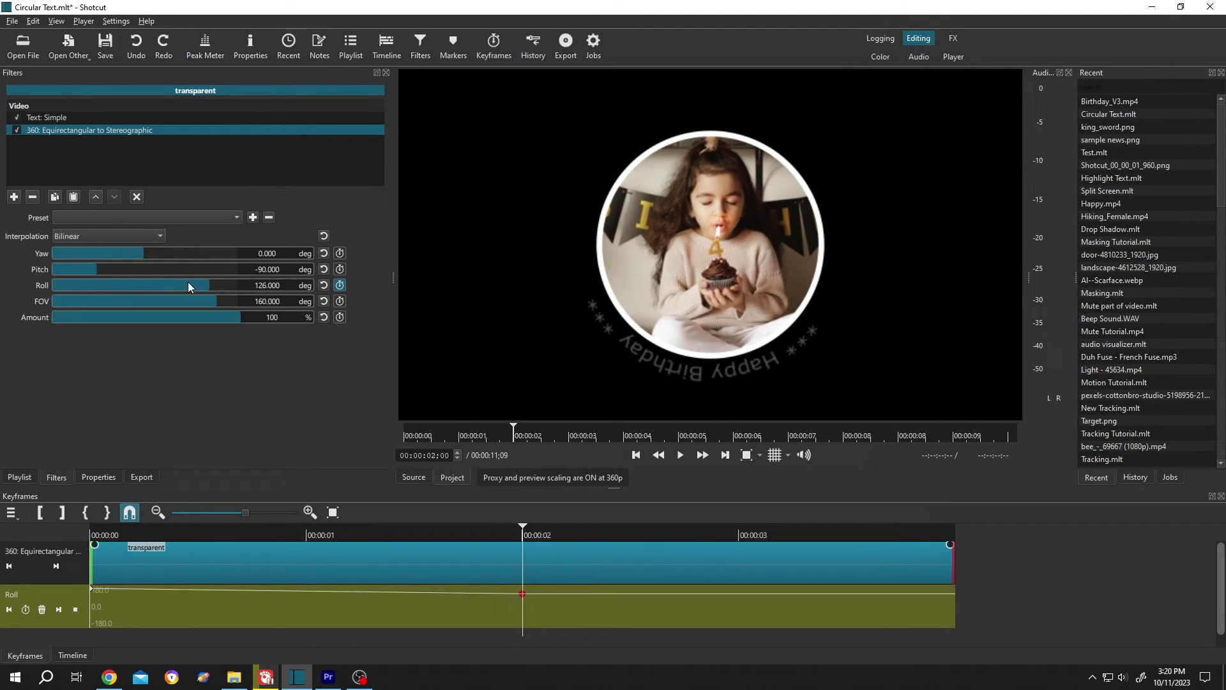
pyautogui.moveTo(236, 285); pyautogui.dragTo(43, 292)
pyautogui.press('Home')
pyautogui.press('space')
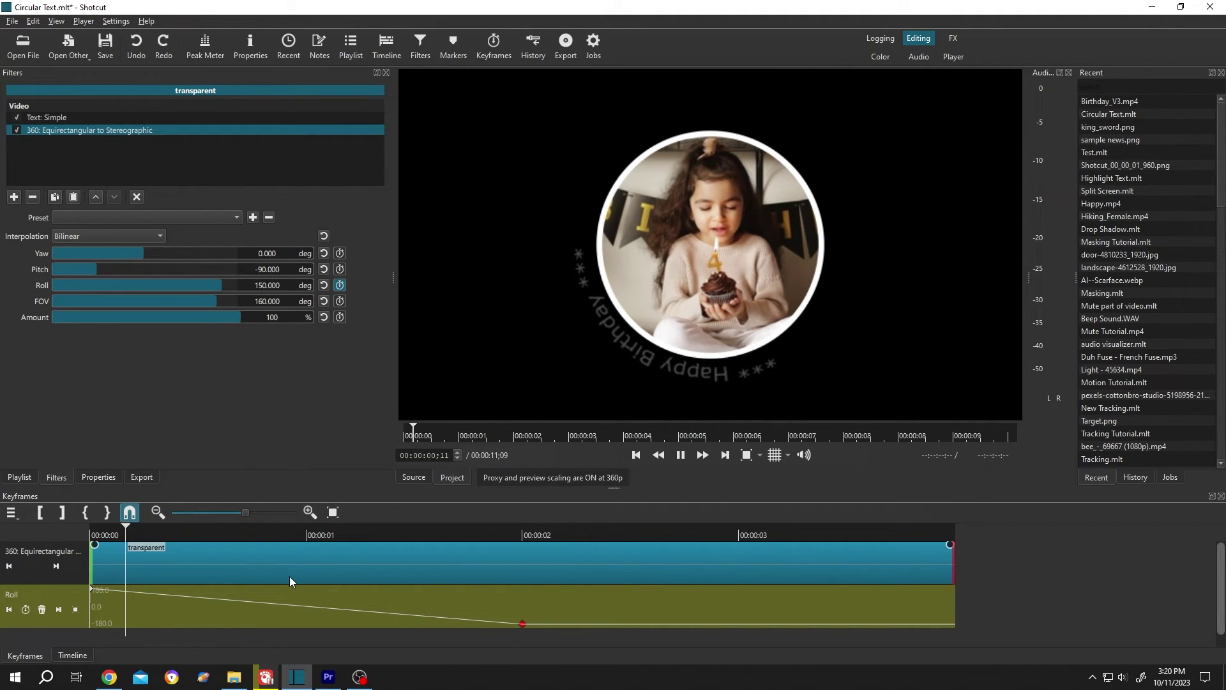
pyautogui.press('space')
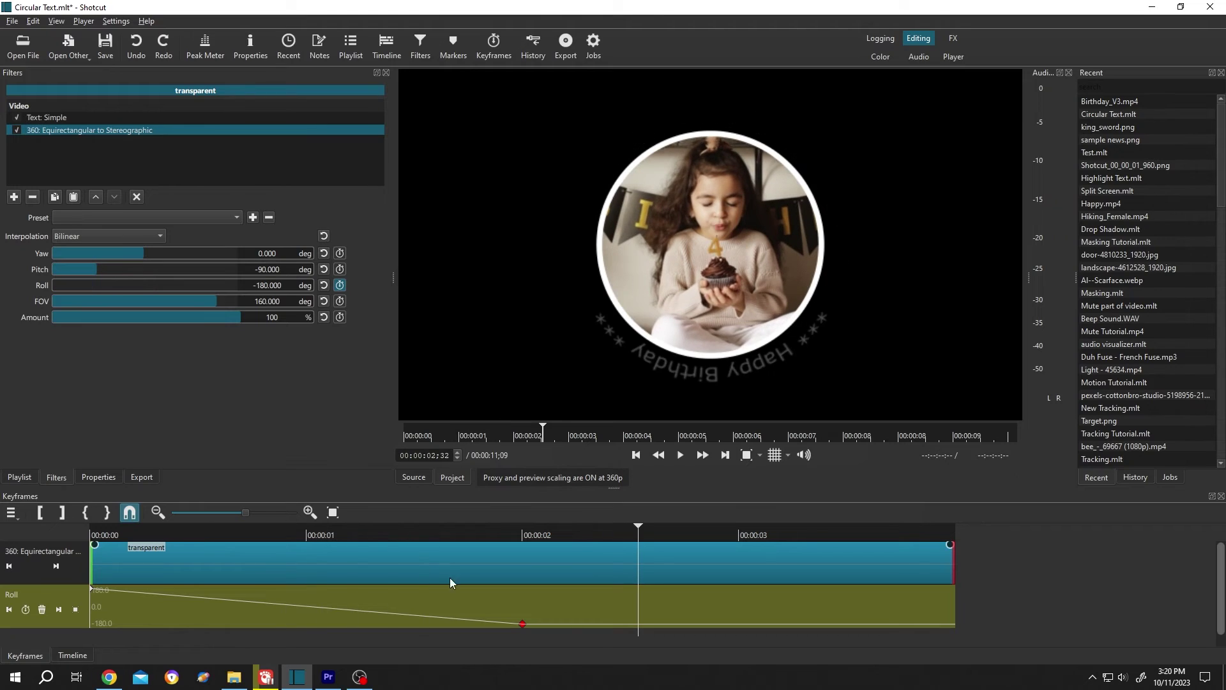
pyautogui.moveTo(523, 625)
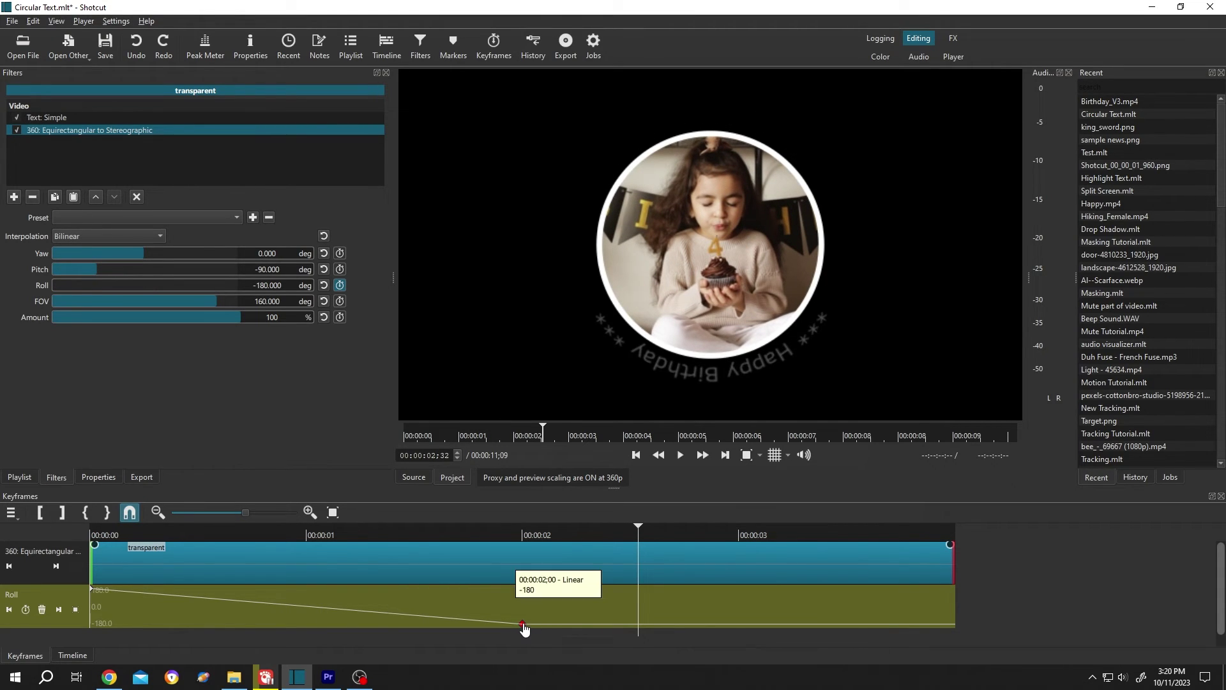
# Step: Move the -180 Roll keyframe to the clip's end and replay from the start
pyautogui.moveTo(524, 627); pyautogui.dragTo(962, 648)
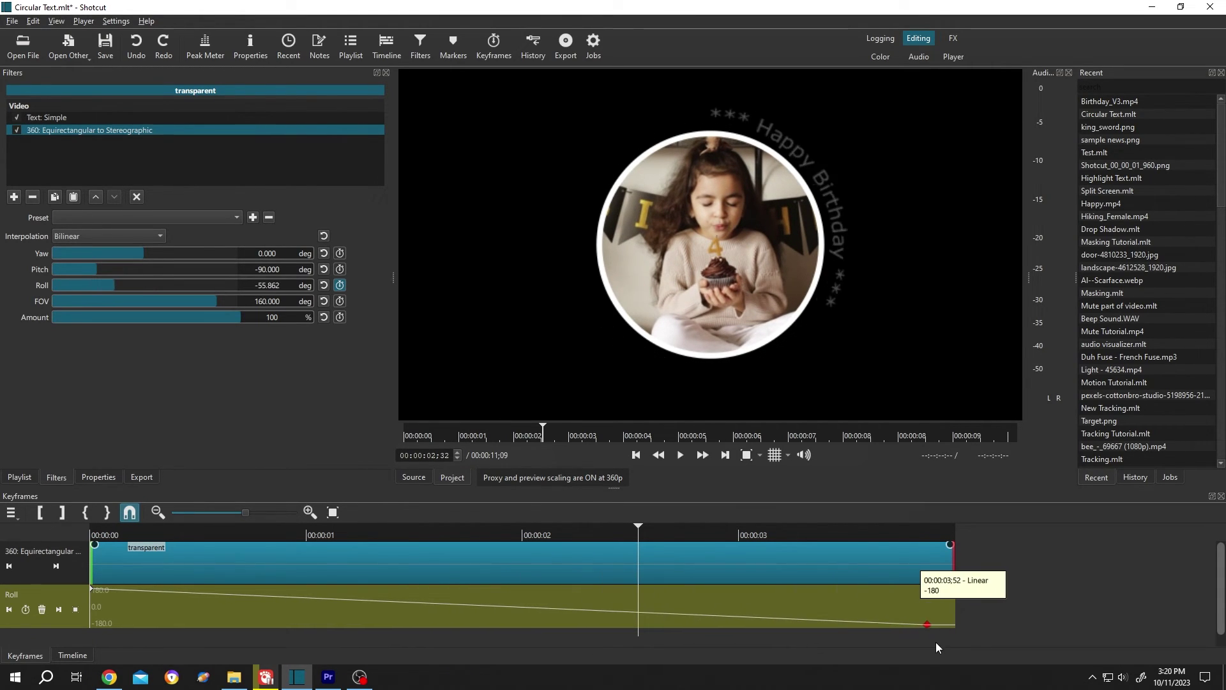
pyautogui.click(96, 534)
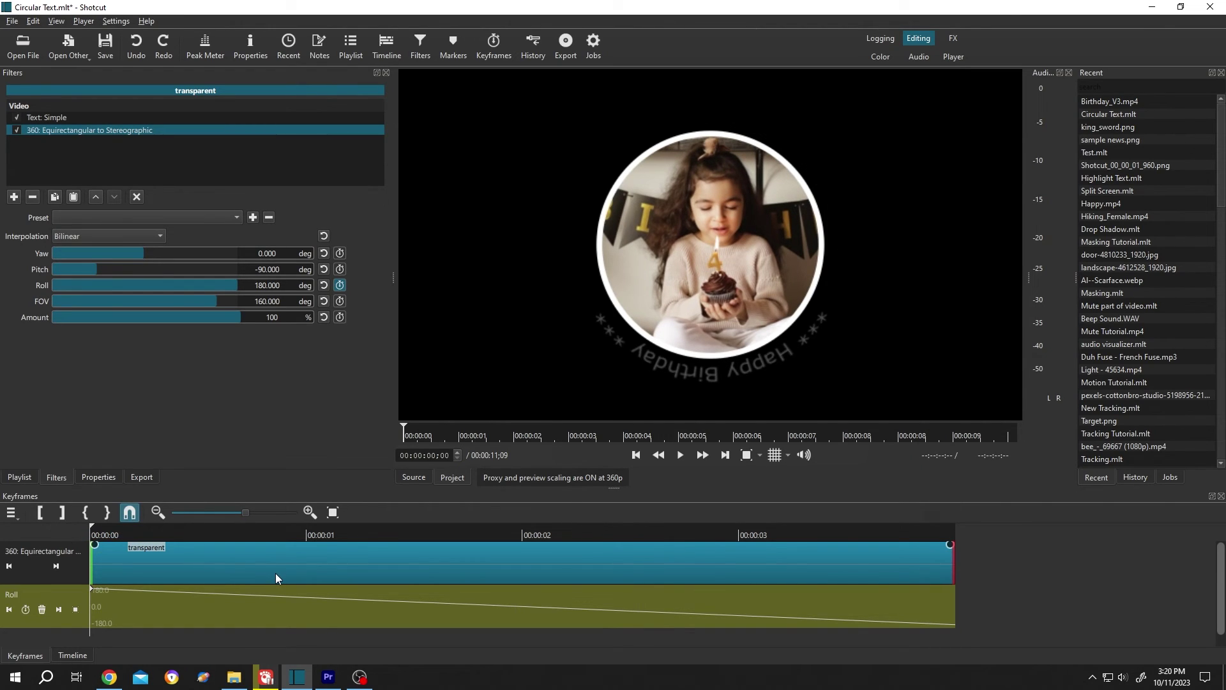
pyautogui.press('space')
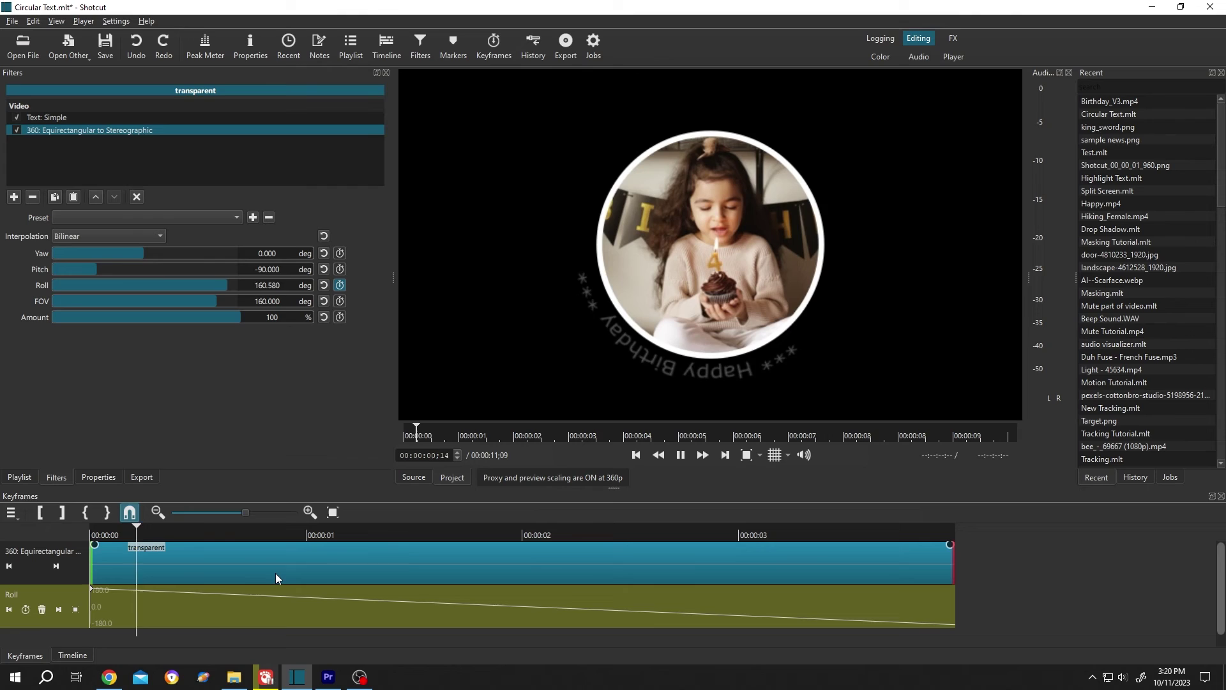
pyautogui.press('space')
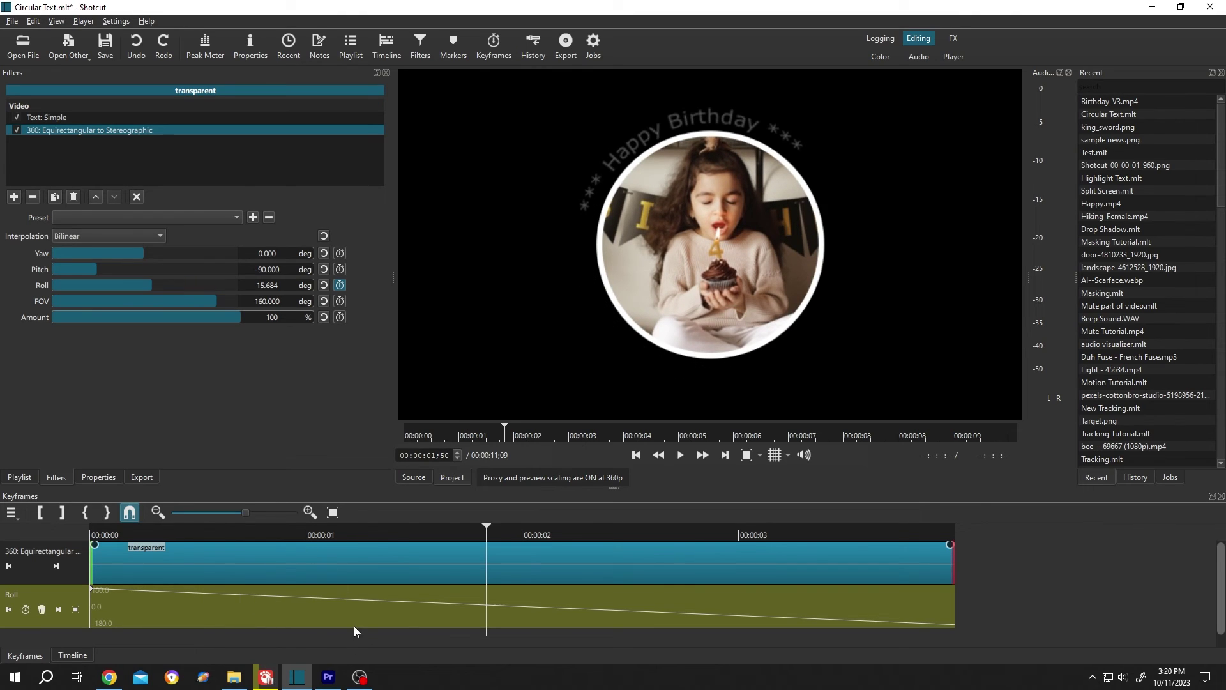
# Step: Return to the Timeline panel and set preview scaling to None
pyautogui.click(384, 40)
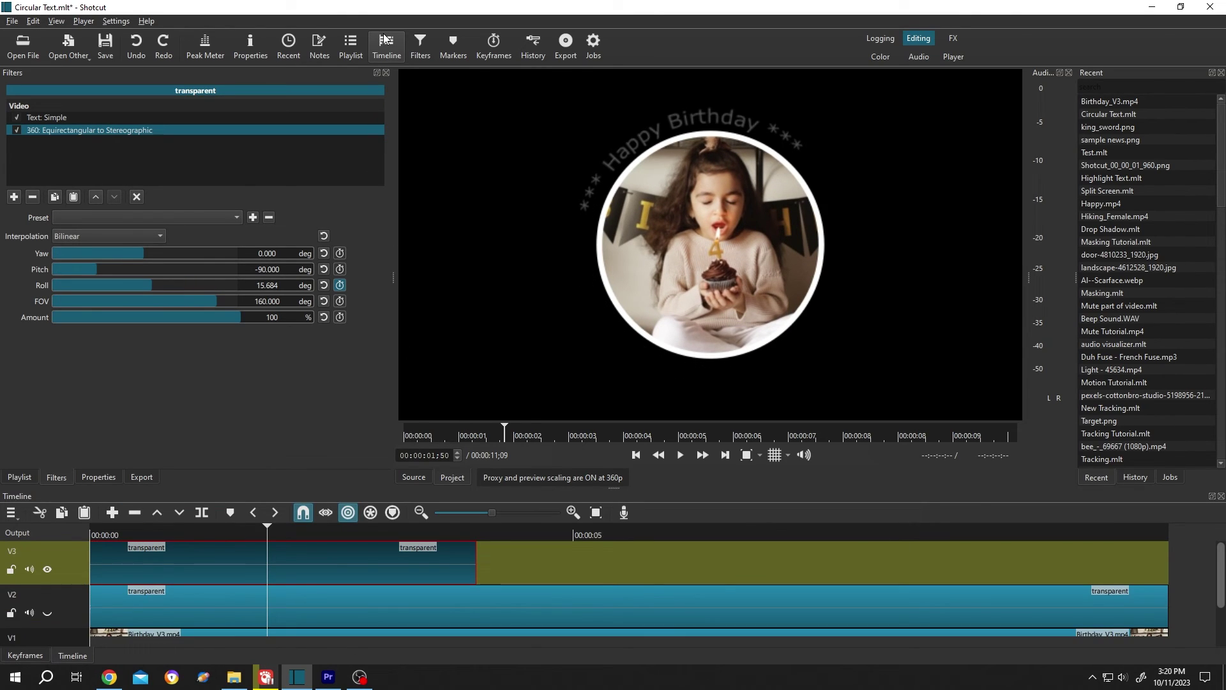
pyautogui.click(122, 25)
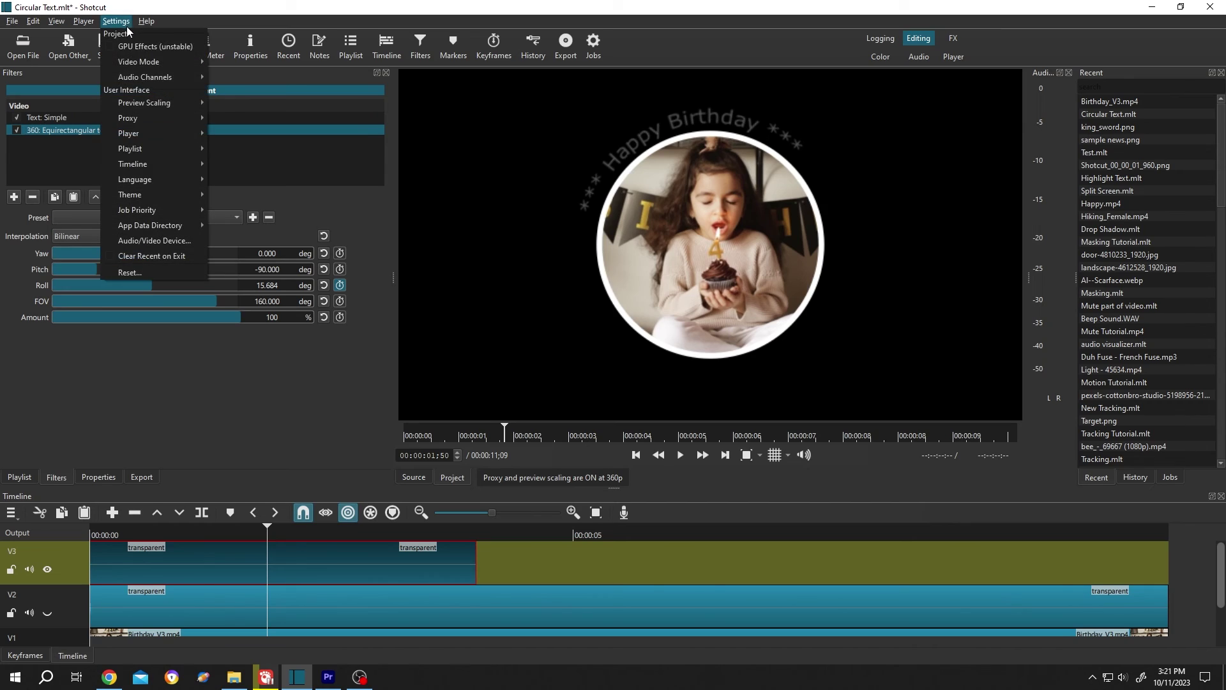
pyautogui.click(276, 123)
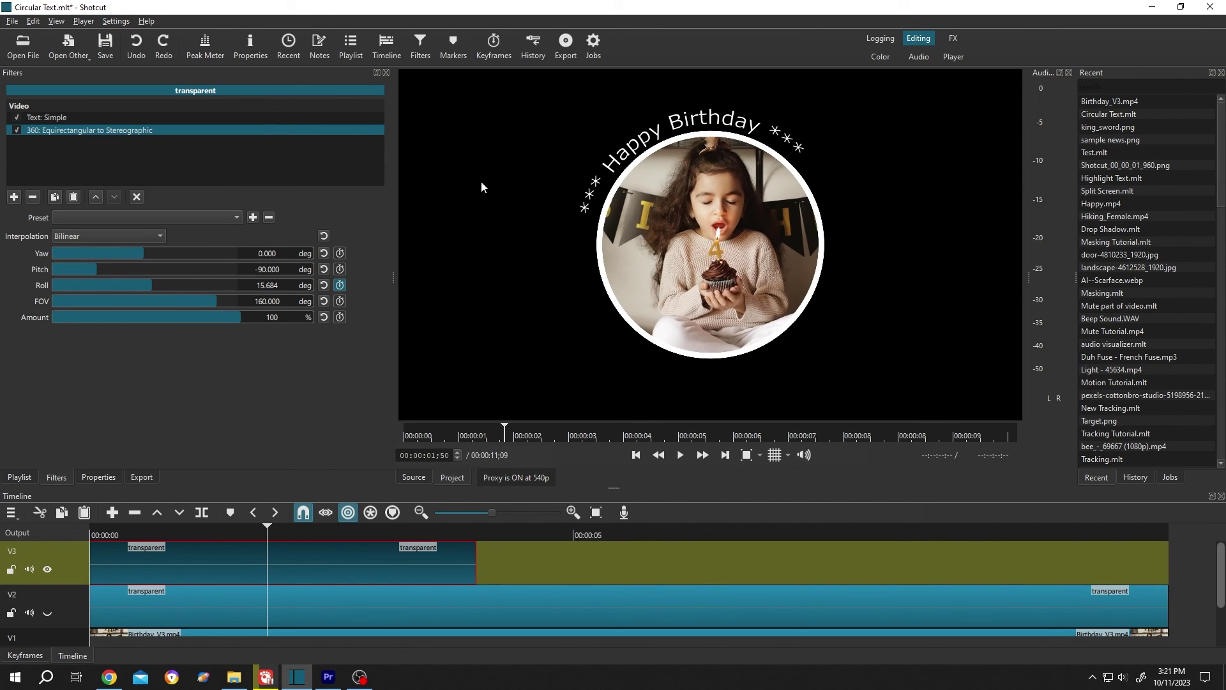